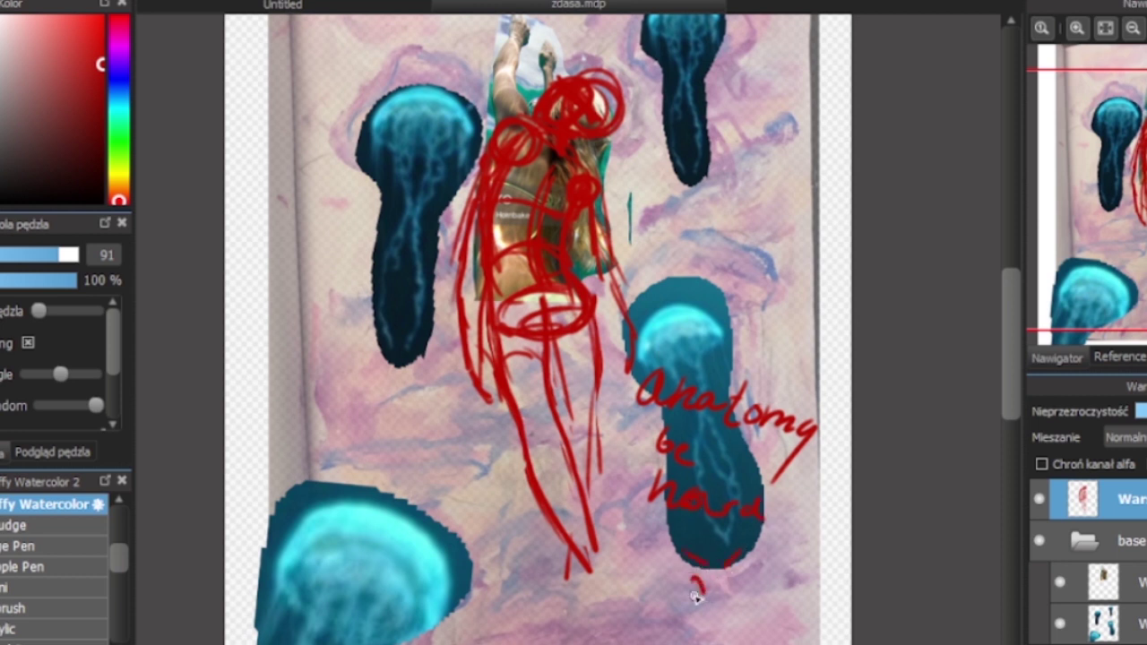
Step: Finish the frowning face below "anatomy be hard" and handwrite a red note starting "nvm this requaires more" under the reference figure
mouse_move(730, 619)
left_mouse_down()
mouse_move(681, 622)
mouse_move(735, 625)
left_mouse_up()
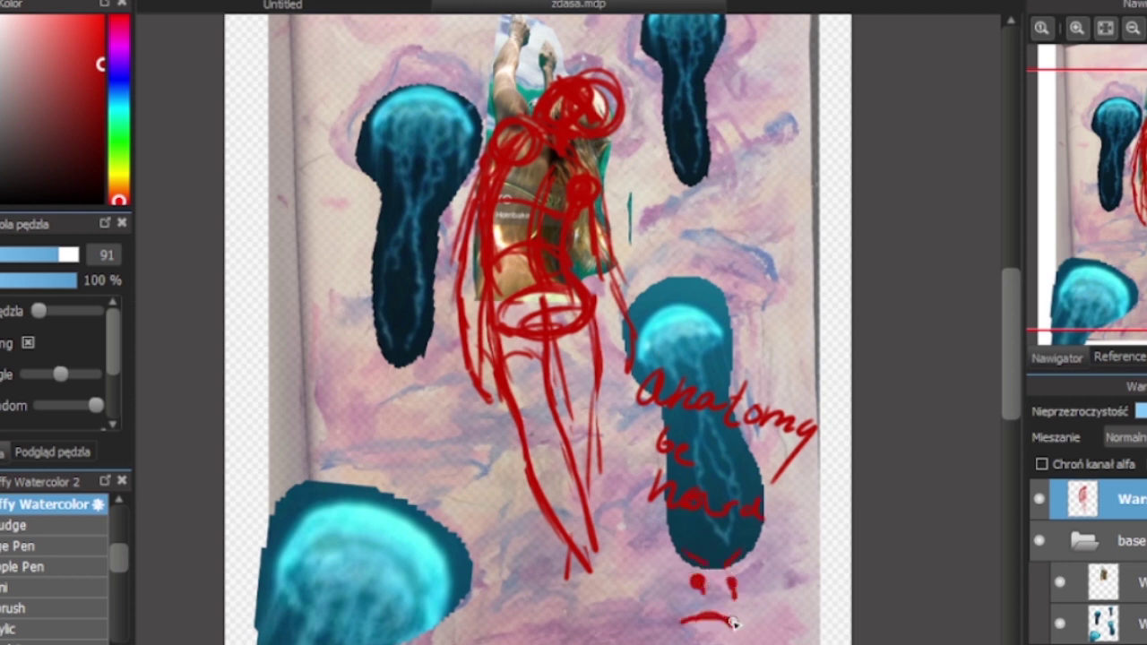
left_click_drag(427, 396, 524, 432)
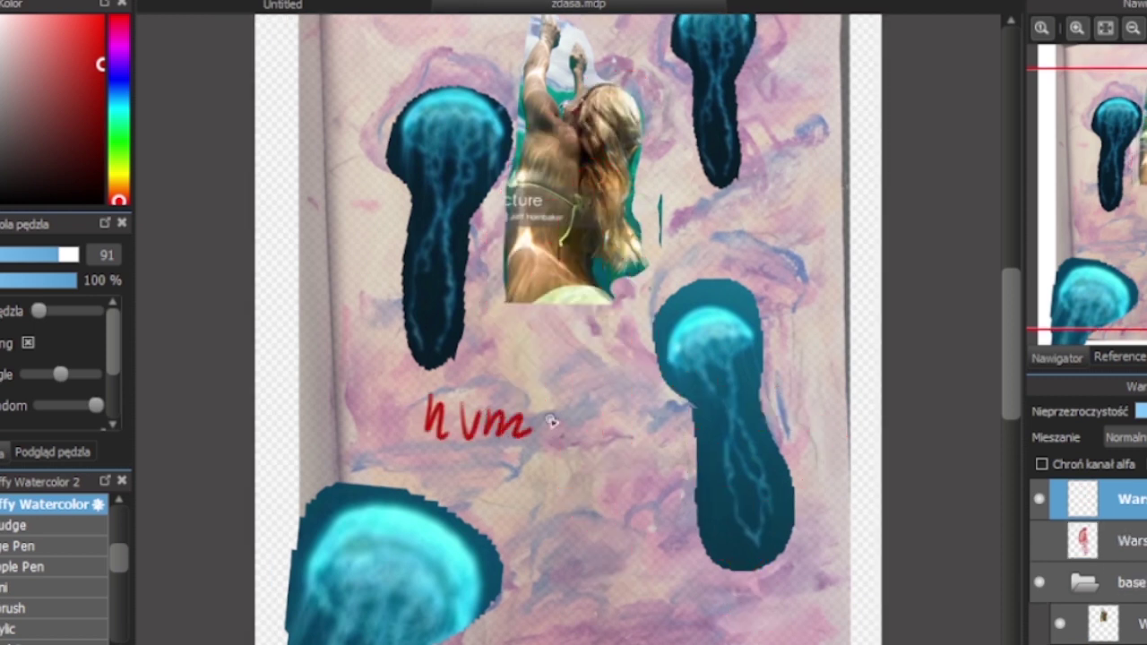
mouse_move(583, 405)
left_mouse_down()
mouse_move(610, 411)
mouse_move(628, 433)
mouse_move(671, 430)
left_mouse_up()
mouse_move(528, 484)
left_mouse_down()
mouse_move(571, 477)
mouse_move(570, 505)
mouse_move(615, 476)
mouse_move(725, 480)
left_mouse_up()
left_click_drag(597, 546, 730, 551)
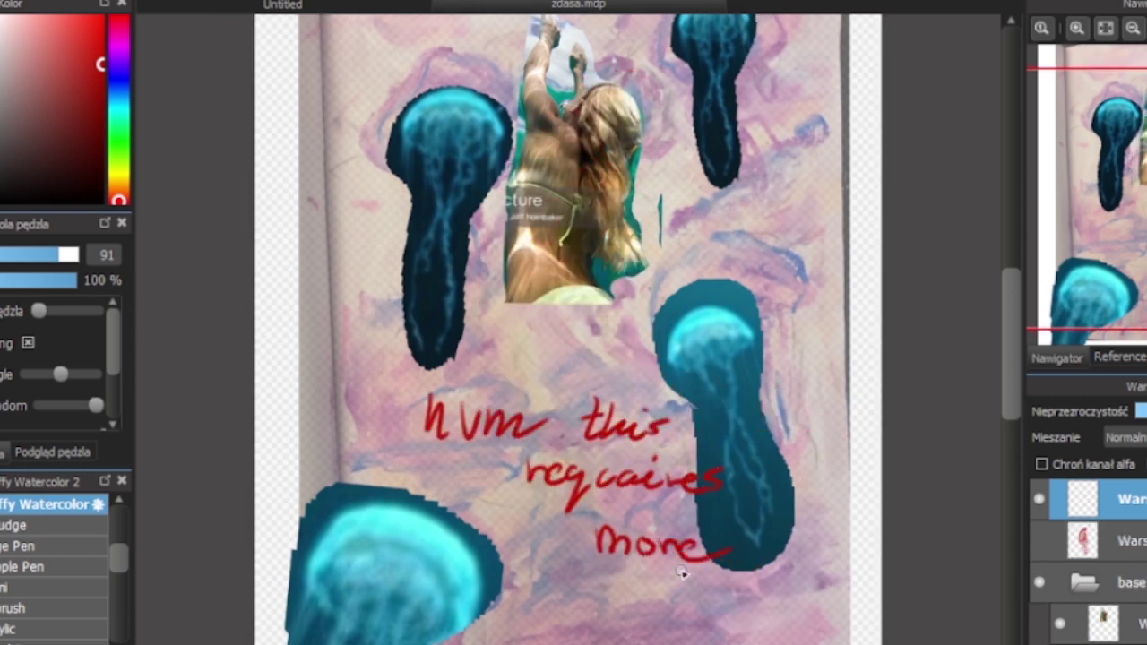
mouse_move(587, 602)
left_mouse_down()
mouse_move(632, 618)
mouse_move(749, 603)
mouse_move(794, 617)
left_mouse_up()
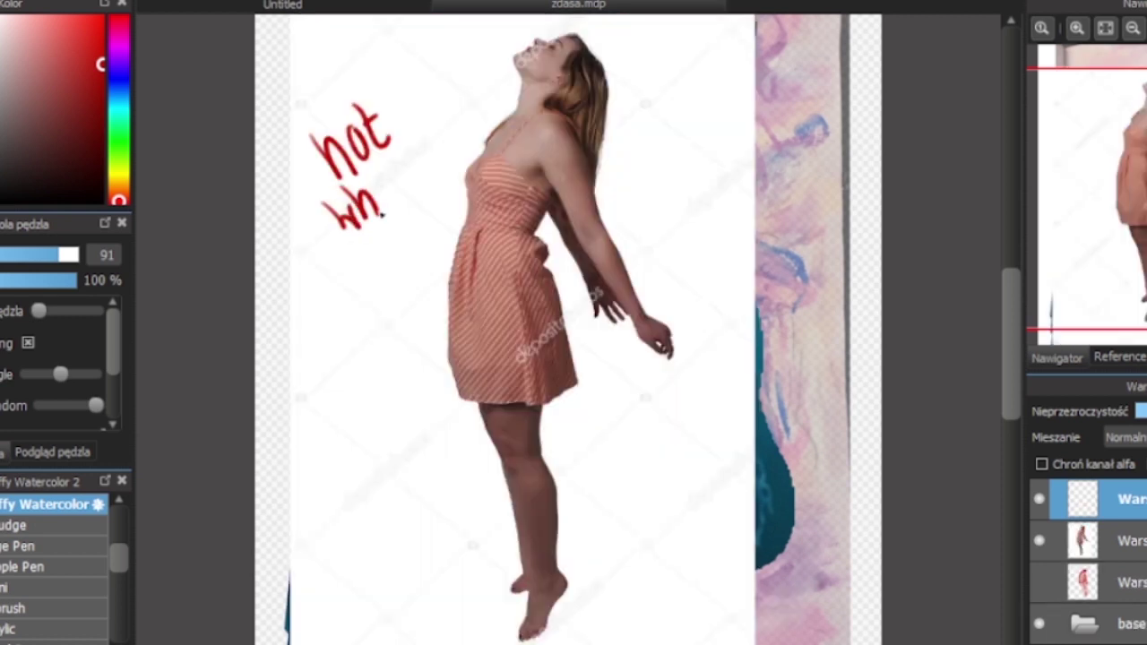
Step: Handwrite the red note "not what i was looking for but" beside the woman on the white reference photo
mouse_move(386, 202)
left_mouse_down()
mouse_move(398, 170)
mouse_move(388, 239)
mouse_move(413, 235)
mouse_move(352, 323)
mouse_move(423, 271)
mouse_move(430, 320)
mouse_move(363, 383)
mouse_move(388, 370)
mouse_move(419, 408)
left_mouse_up()
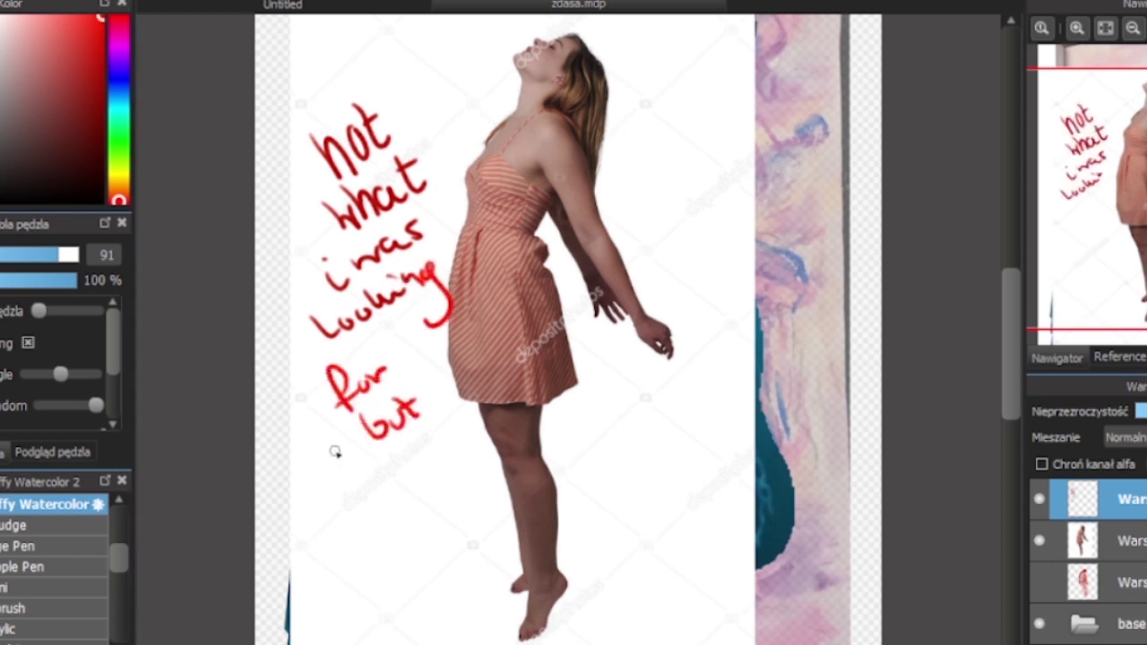
mouse_move(336, 452)
left_mouse_down()
mouse_move(376, 486)
mouse_move(414, 478)
mouse_move(438, 453)
mouse_move(404, 548)
mouse_move(416, 513)
mouse_move(445, 515)
mouse_move(423, 585)
mouse_move(667, 439)
left_mouse_up()
mouse_move(620, 211)
left_mouse_down()
mouse_move(667, 221)
mouse_move(641, 218)
mouse_move(689, 256)
mouse_move(681, 240)
mouse_move(718, 226)
mouse_move(629, 204)
mouse_move(654, 217)
mouse_move(687, 325)
mouse_move(748, 289)
mouse_move(794, 287)
mouse_move(762, 352)
mouse_move(761, 408)
mouse_move(815, 401)
left_mouse_up()
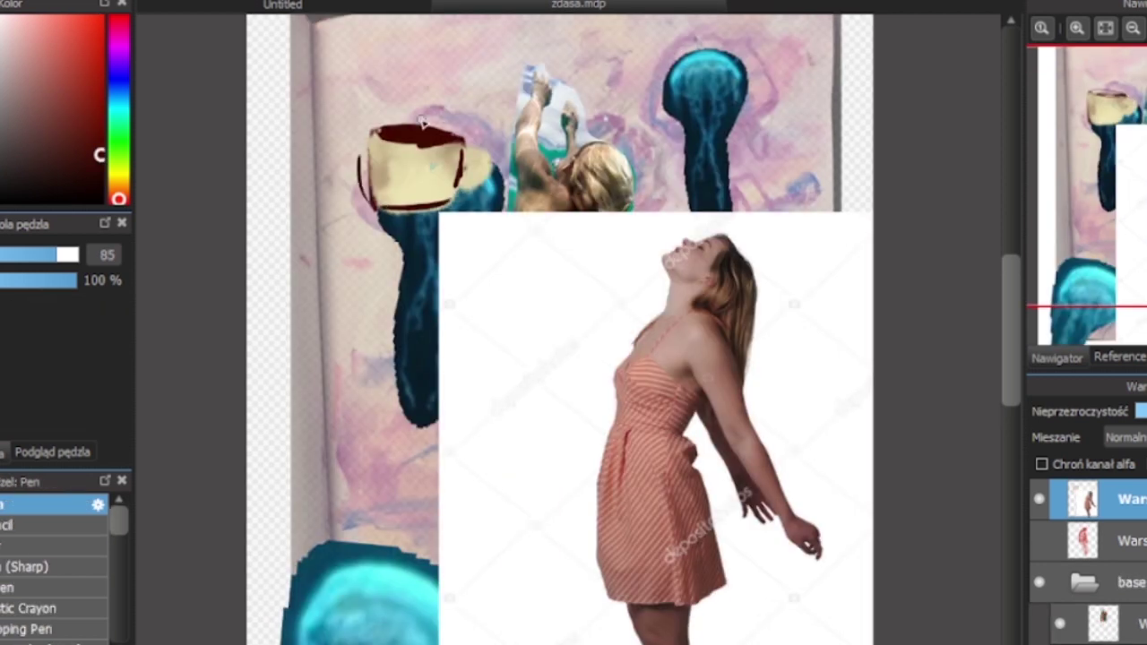
Step: Draw dark wavy steam trails curling from the coffee cup over to the woman's face
mouse_move(423, 123)
left_mouse_down()
mouse_move(640, 249)
mouse_move(663, 151)
mouse_move(468, 59)
mouse_move(398, 79)
mouse_move(636, 234)
left_mouse_up()
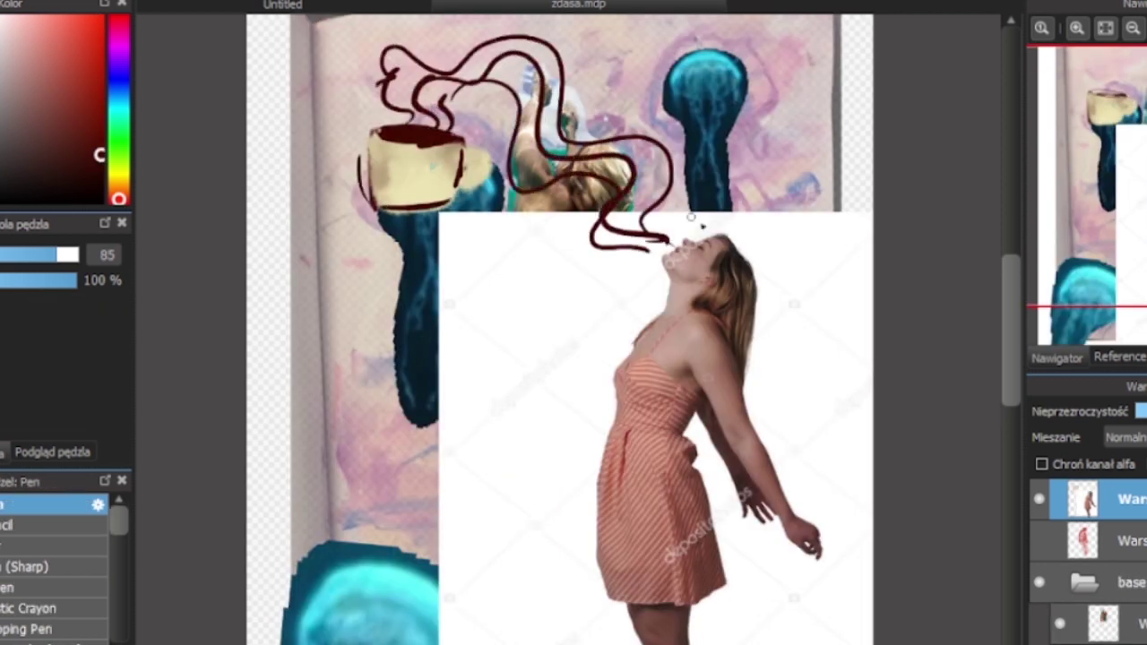
mouse_move(736, 213)
left_mouse_down()
mouse_move(744, 244)
mouse_move(807, 251)
mouse_move(821, 239)
mouse_move(782, 281)
mouse_move(861, 269)
mouse_move(852, 318)
left_mouse_up()
mouse_move(475, 336)
left_mouse_down()
mouse_move(484, 366)
mouse_move(619, 336)
mouse_move(625, 316)
mouse_move(652, 329)
mouse_move(681, 316)
mouse_move(731, 352)
mouse_move(747, 348)
mouse_move(762, 367)
mouse_move(599, 408)
mouse_move(701, 426)
mouse_move(727, 415)
mouse_move(796, 428)
mouse_move(836, 422)
mouse_move(858, 444)
mouse_move(540, 488)
mouse_move(552, 462)
mouse_move(602, 475)
mouse_move(629, 460)
mouse_move(674, 466)
mouse_move(678, 443)
mouse_move(743, 462)
mouse_move(688, 538)
mouse_move(773, 536)
left_mouse_up()
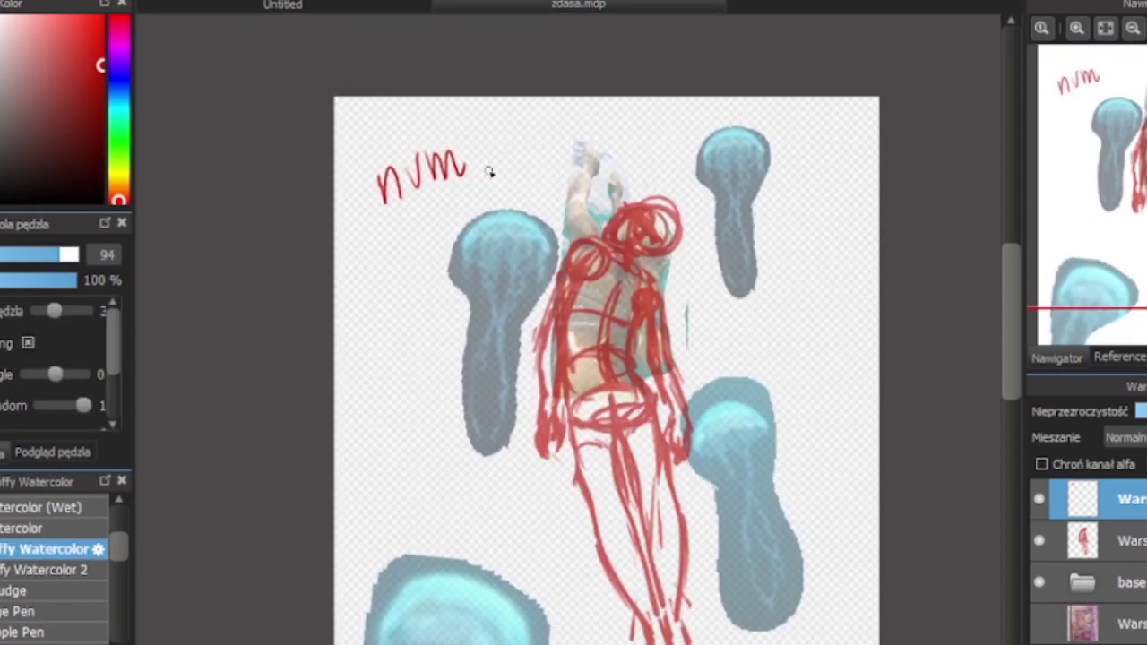
Step: Set the brush size to 57 and handwrite "fuck refrences I can work" after "nvm" above the figure in red
left_click_drag(518, 134, 506, 199)
left_click_drag(496, 170, 529, 170)
left_click_drag(63, 256, 47, 255)
mouse_move(550, 152)
left_mouse_down()
mouse_move(579, 172)
mouse_move(604, 171)
left_mouse_up()
mouse_move(631, 154)
left_mouse_down()
mouse_move(699, 173)
mouse_move(731, 153)
mouse_move(766, 154)
mouse_move(803, 174)
left_mouse_up()
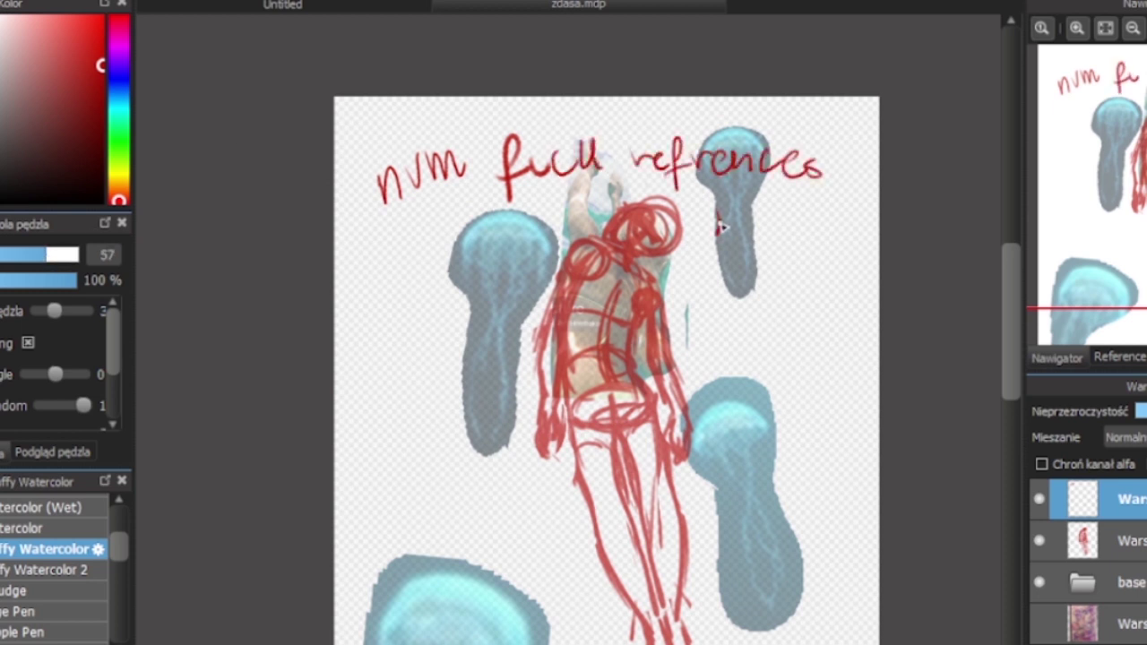
mouse_move(716, 203)
left_mouse_down()
mouse_move(704, 239)
mouse_move(809, 234)
left_mouse_up()
left_click_drag(713, 267, 816, 289)
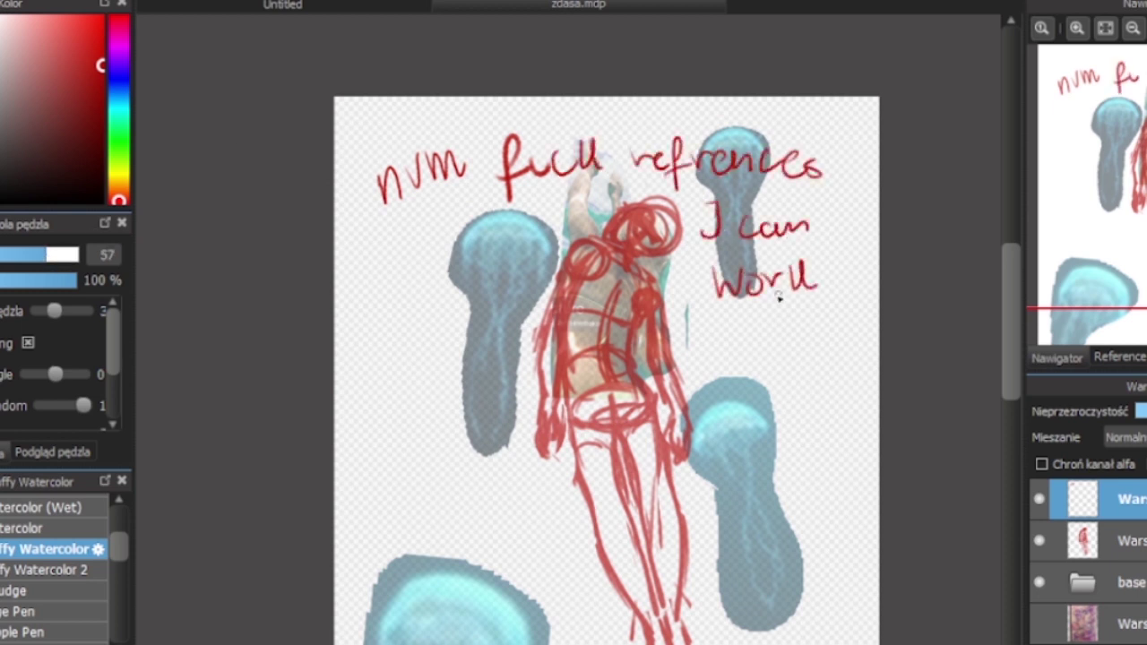
left_click_drag(721, 319, 792, 342)
left_click_drag(760, 359, 803, 384)
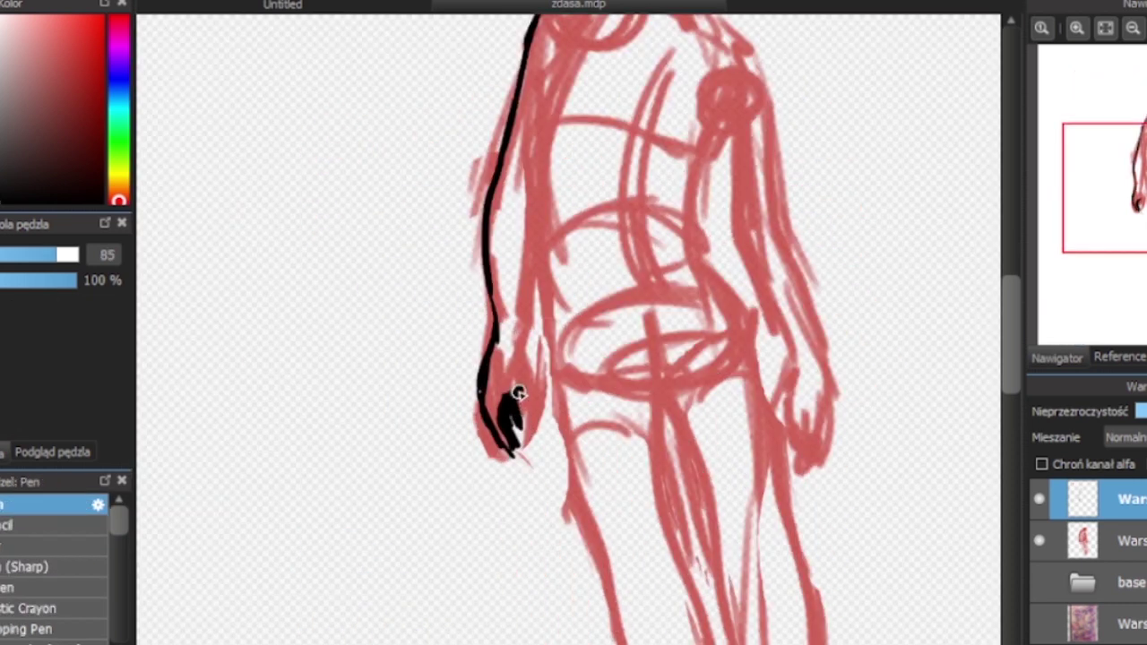
Step: Draw the left hand's fingers in black pen over the red body sketch
mouse_move(512, 397)
left_mouse_down()
mouse_move(520, 410)
mouse_move(500, 443)
mouse_move(540, 353)
mouse_move(489, 335)
mouse_move(477, 352)
mouse_move(547, 387)
left_mouse_up()
key("b")
mouse_move(611, 339)
left_mouse_down()
mouse_move(619, 384)
mouse_move(699, 385)
mouse_move(825, 419)
left_mouse_up()
mouse_move(604, 454)
left_mouse_down()
mouse_move(703, 472)
mouse_move(787, 499)
mouse_move(688, 555)
mouse_move(747, 569)
mouse_move(820, 554)
mouse_move(778, 620)
mouse_move(888, 599)
mouse_move(918, 572)
mouse_move(964, 573)
mouse_move(957, 639)
left_mouse_up()
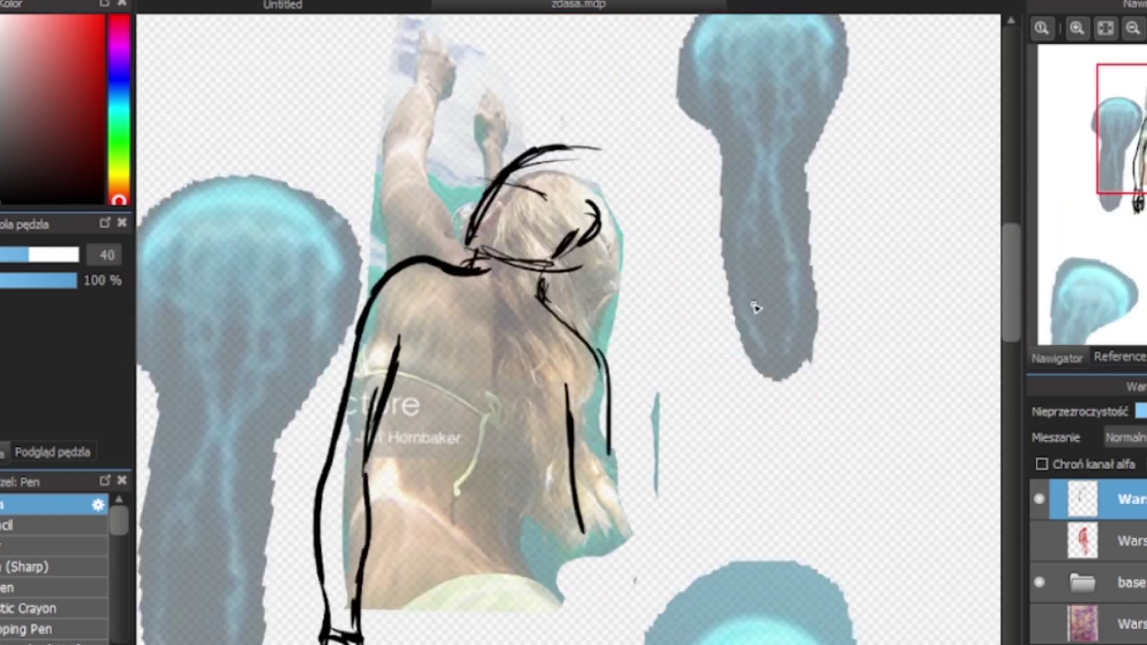
Step: Redraw the head as a rough circle with connecting neck lines and hide the base layer folder
key("ctrl+z")
key("ctrl+z")
key("ctrl+z")
mouse_move(547, 179)
left_mouse_down()
mouse_move(514, 219)
mouse_move(493, 208)
mouse_move(507, 249)
mouse_move(466, 240)
mouse_move(520, 188)
mouse_move(480, 209)
mouse_move(501, 195)
mouse_move(514, 230)
mouse_move(505, 261)
mouse_move(464, 247)
mouse_move(521, 259)
mouse_move(534, 222)
mouse_move(535, 242)
mouse_move(576, 202)
mouse_move(590, 252)
mouse_move(581, 182)
mouse_move(586, 220)
left_mouse_up()
left_click_drag(546, 274, 590, 358)
left_click_drag(493, 254, 452, 283)
left_click(1039, 582)
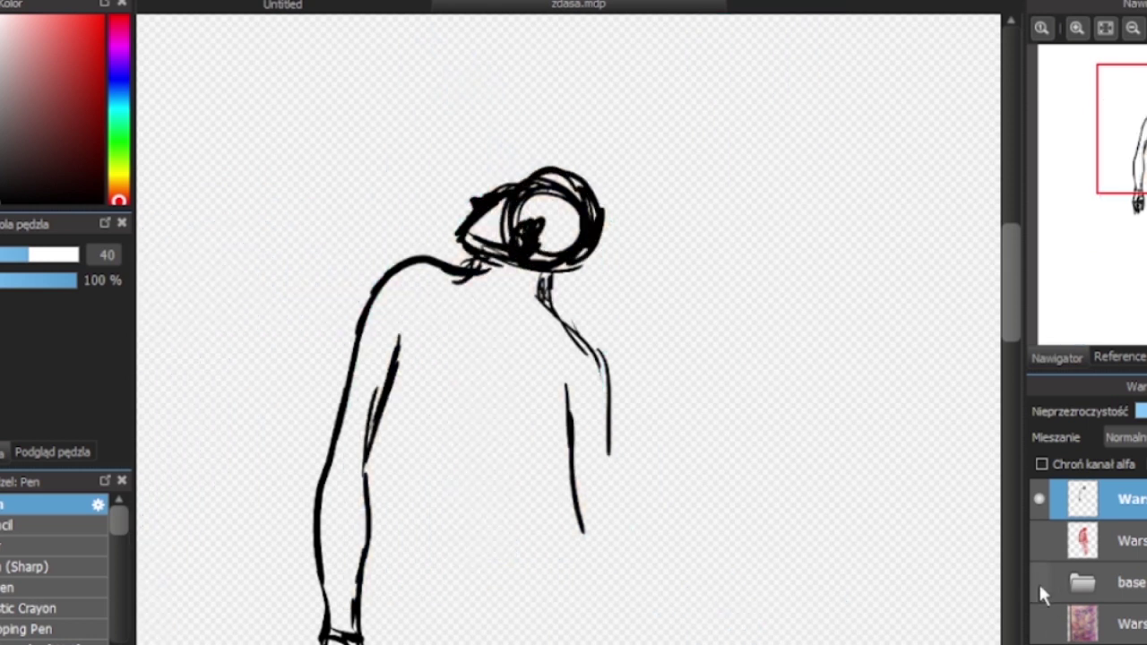
Step: Handwrite "???" and a short note beside the figure's head and shoulder
left_click_drag(626, 161, 639, 215)
mouse_move(657, 158)
left_mouse_down()
mouse_move(670, 204)
mouse_move(685, 204)
left_mouse_up()
left_click_drag(683, 152, 715, 206)
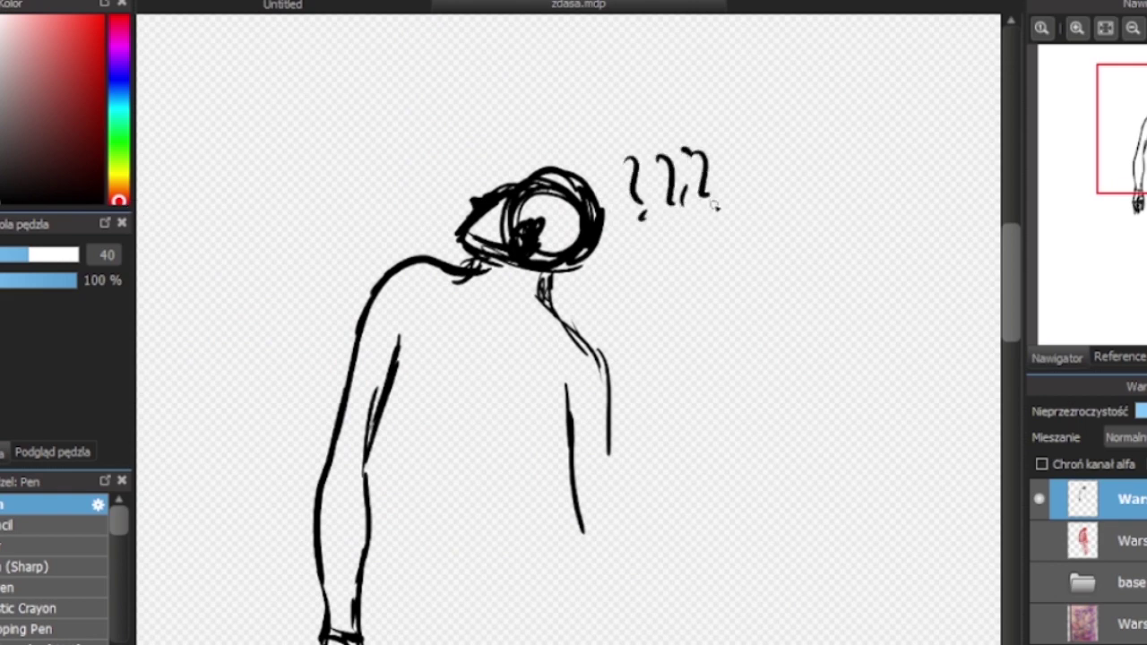
left_click_drag(641, 273, 663, 307)
left_click(648, 262)
mouse_move(682, 244)
left_mouse_down()
mouse_move(746, 269)
mouse_move(789, 269)
left_mouse_up()
mouse_move(794, 195)
left_mouse_down()
mouse_move(807, 269)
mouse_move(816, 217)
left_mouse_up()
mouse_move(733, 303)
left_mouse_down()
mouse_move(776, 330)
mouse_move(811, 307)
left_mouse_up()
mouse_move(833, 305)
left_mouse_down()
mouse_move(859, 273)
mouse_move(878, 303)
left_mouse_up()
left_click_drag(883, 294, 905, 297)
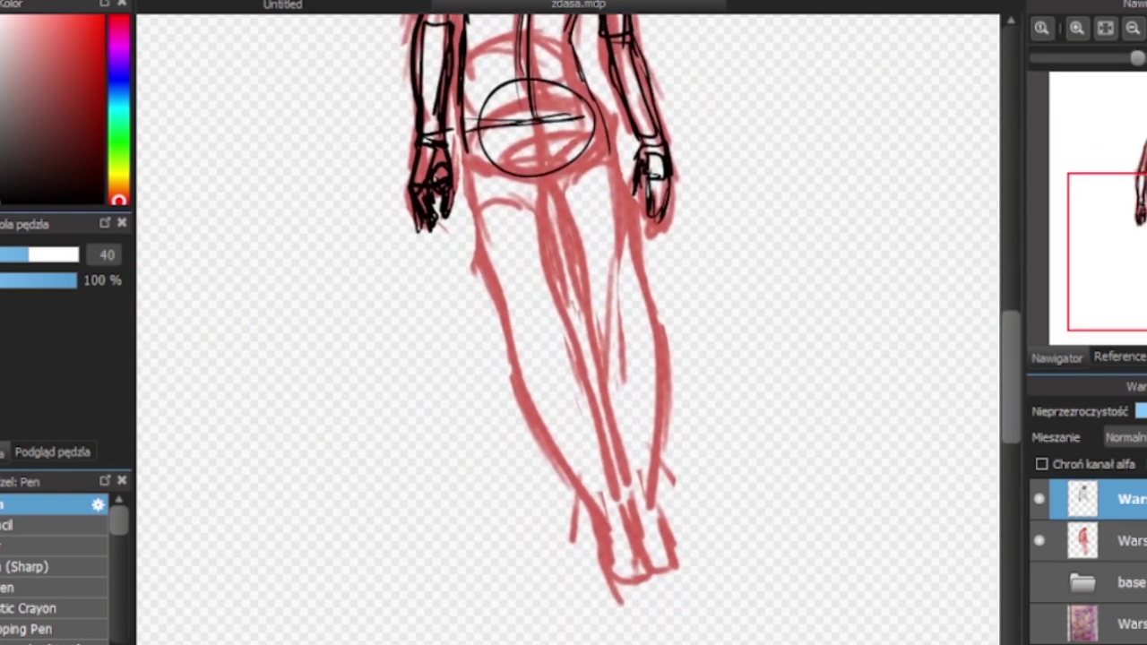
Step: Outline the right leg from hip to ankle and draw the centre line between the legs over the red sketch
left_click_drag(630, 160, 638, 260)
mouse_move(635, 197)
left_mouse_down()
mouse_move(640, 340)
mouse_move(681, 529)
left_mouse_up()
left_click_drag(638, 301, 677, 426)
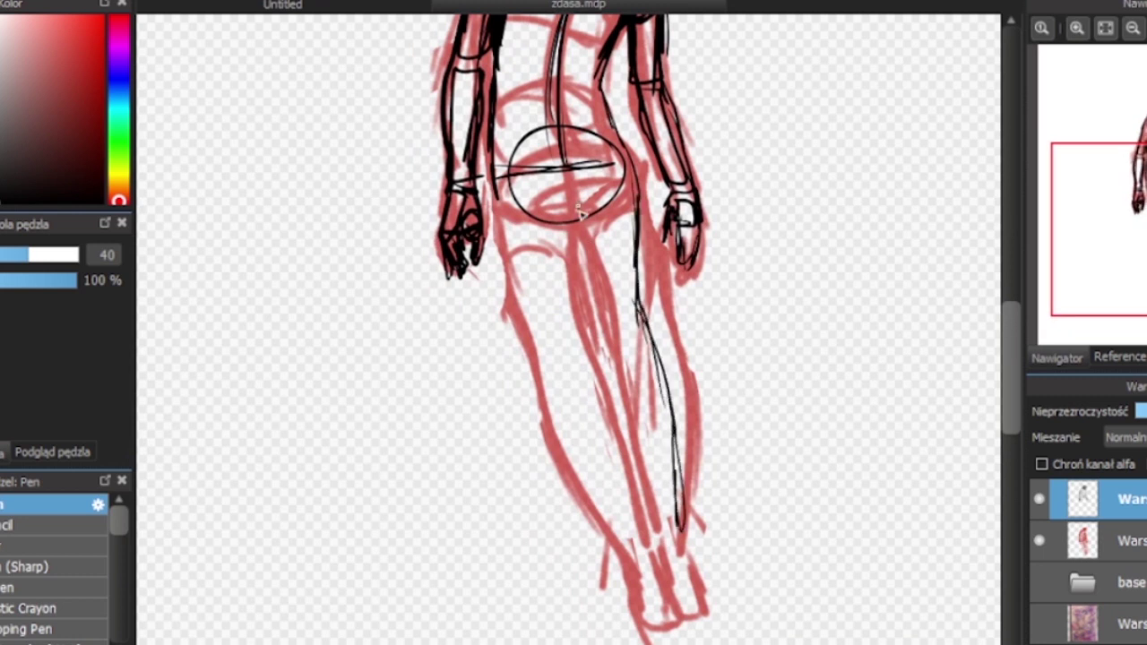
mouse_move(581, 251)
left_mouse_down()
mouse_move(588, 190)
mouse_move(578, 192)
mouse_move(599, 195)
left_mouse_up()
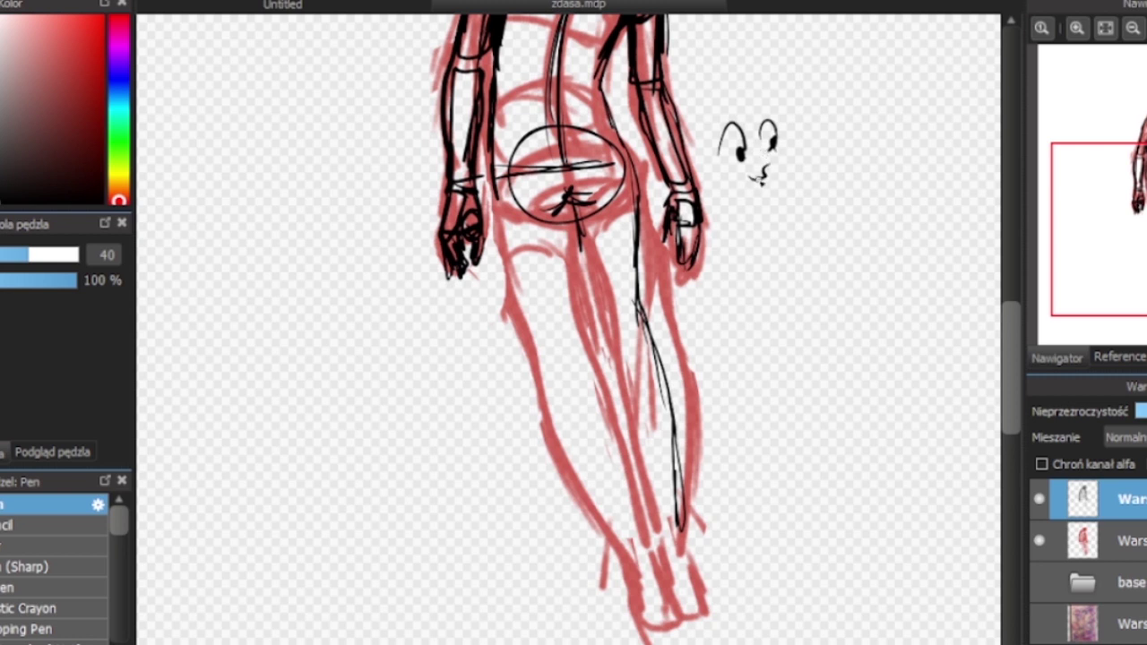
Step: Handwrite the note "wait why am I drawing feet if I can put her in sho" beside the feet
mouse_move(748, 516)
left_mouse_down()
mouse_move(856, 529)
mouse_move(889, 488)
mouse_move(919, 572)
left_mouse_up()
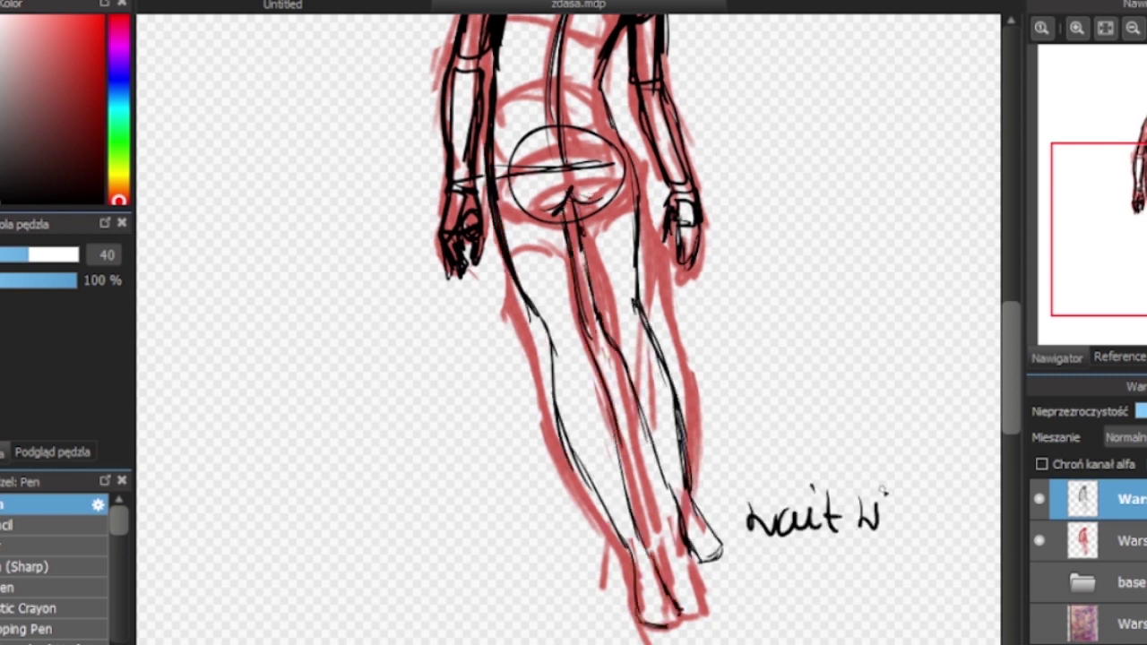
left_click_drag(810, 549, 812, 564)
left_click_drag(816, 558, 839, 559)
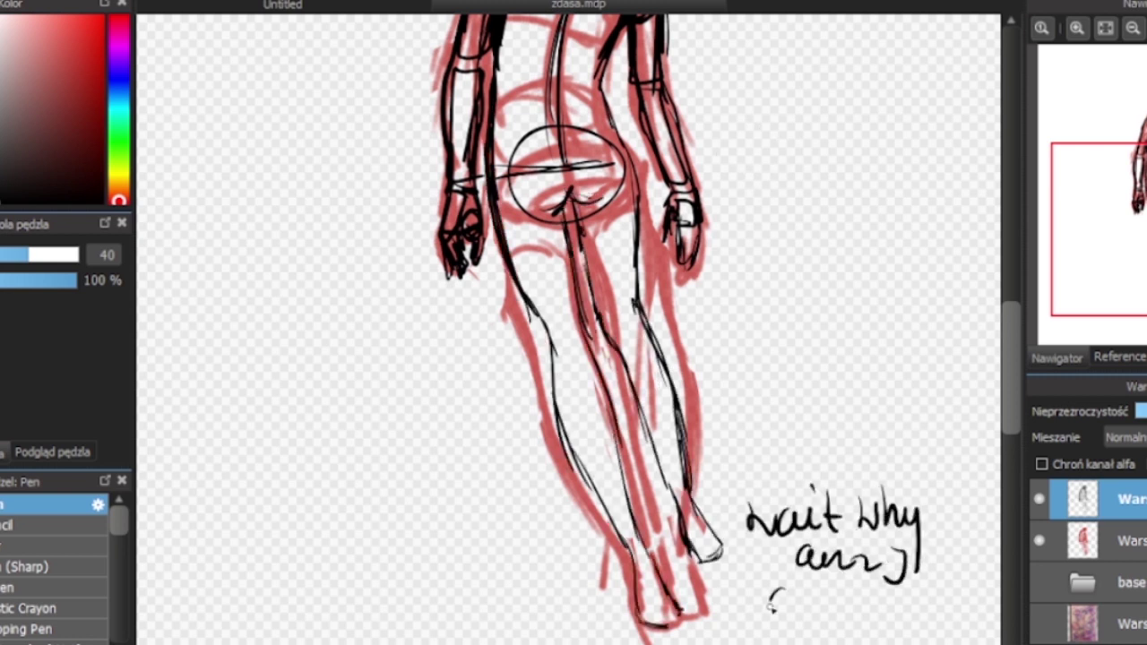
mouse_move(769, 596)
left_mouse_down()
mouse_move(868, 606)
mouse_move(903, 641)
mouse_move(938, 642)
left_mouse_up()
scroll(726, 520, "down", 4)
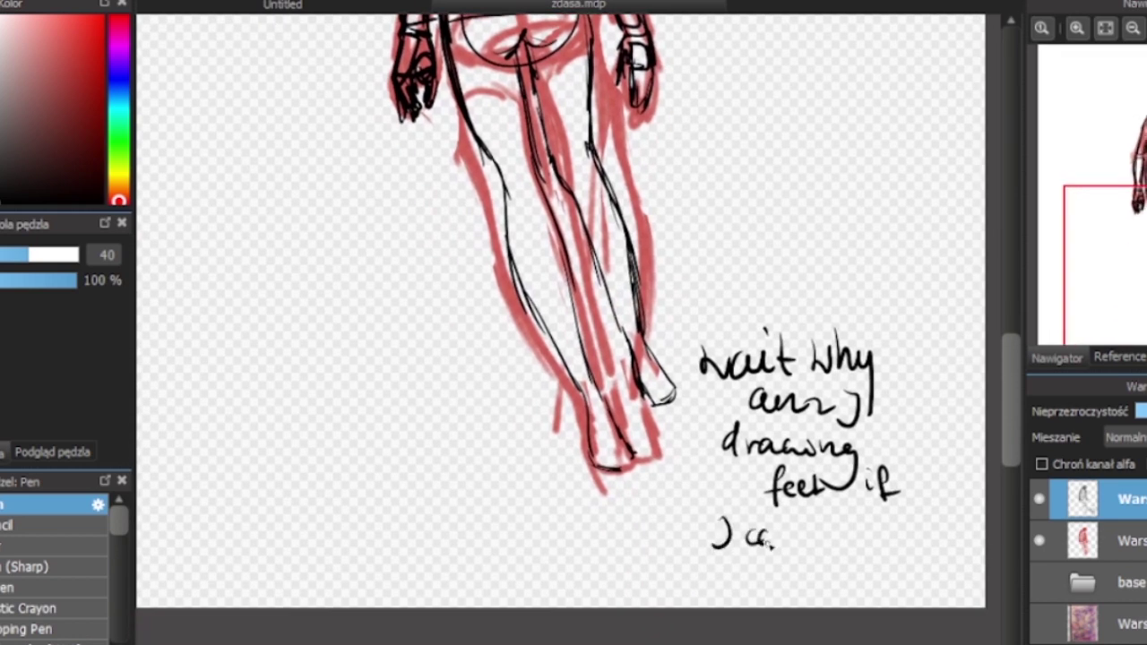
mouse_move(888, 522)
left_mouse_down()
mouse_move(931, 535)
mouse_move(921, 585)
left_mouse_up()
left_click_drag(913, 568, 941, 579)
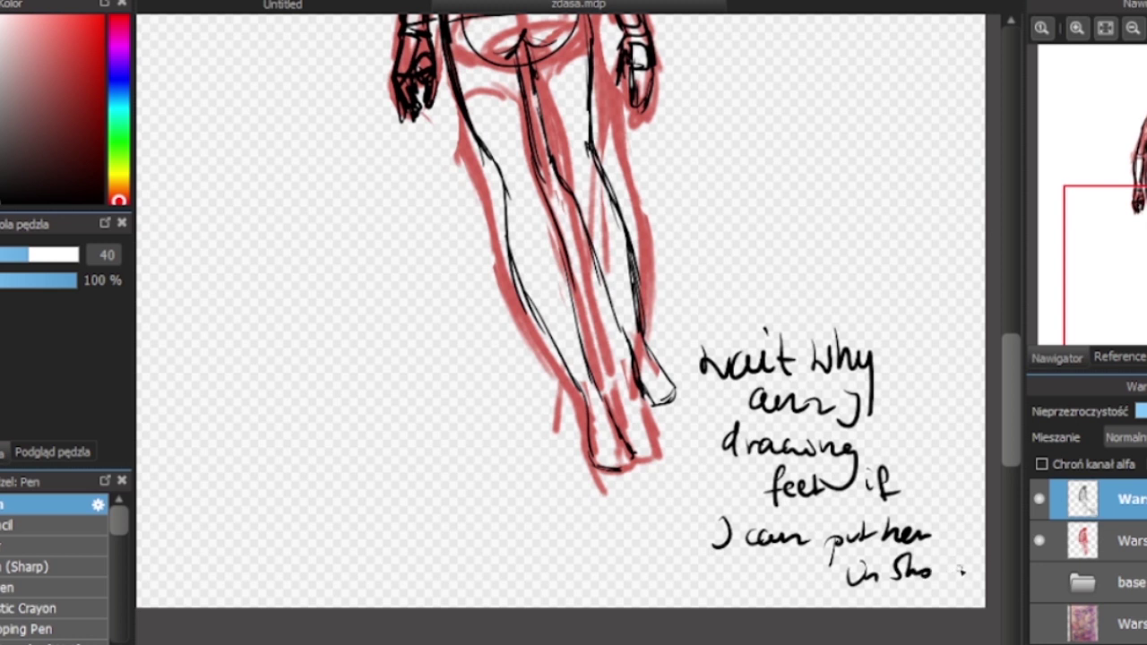
Step: Undo the strokes of the handwritten note about drawing feet
key("ctrl+z")
key("ctrl+z")
key("ctrl+z")
key("ctrl+z")
key("ctrl+z")
key("ctrl+z")
key("ctrl+z")
key("ctrl+z")
key("ctrl+z")
key("ctrl+z")
key("ctrl+z")
key("ctrl+z")
key("ctrl+z")
key("ctrl+z")
key("ctrl+z")
Step: Doodle a smirking face with two filled eyes, heavy eyelids and a wavy mouth beside the legs
left_click_drag(726, 296, 856, 300)
mouse_move(735, 333)
left_mouse_down()
mouse_move(761, 360)
mouse_move(835, 341)
left_mouse_up()
left_click_drag(749, 305, 839, 299)
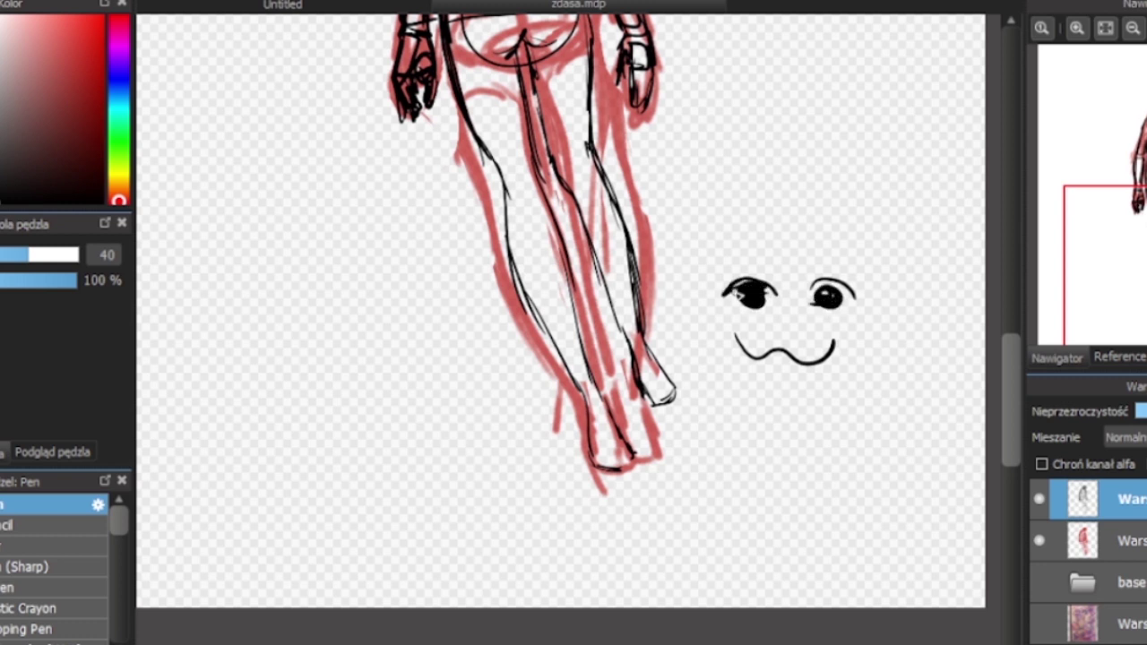
left_click_drag(731, 294, 793, 283)
mouse_move(801, 286)
left_mouse_down()
mouse_move(854, 289)
mouse_move(863, 351)
left_mouse_up()
Step: Handwrite "fuck feet" beside the doodled face and add strokes to its mouth and eyebrows
left_click_drag(888, 328, 918, 334)
left_click_drag(923, 287, 938, 315)
left_click_drag(882, 367, 864, 408)
left_click_drag(883, 384, 907, 387)
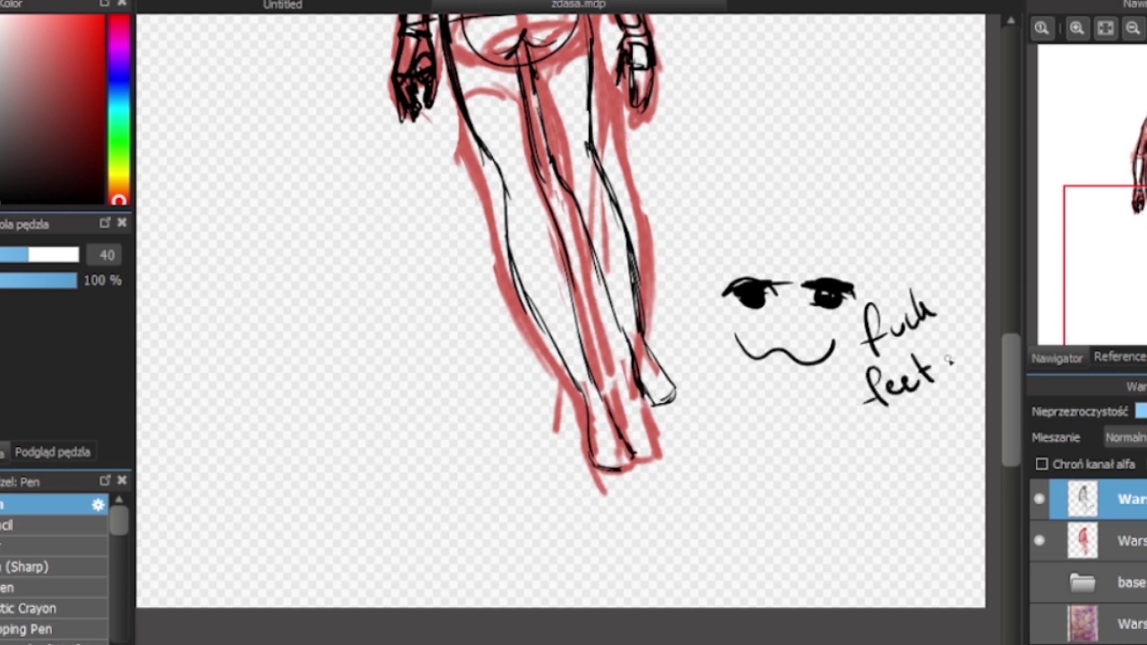
left_click_drag(738, 341, 843, 337)
left_click_drag(716, 261, 765, 256)
left_click_drag(801, 252, 844, 266)
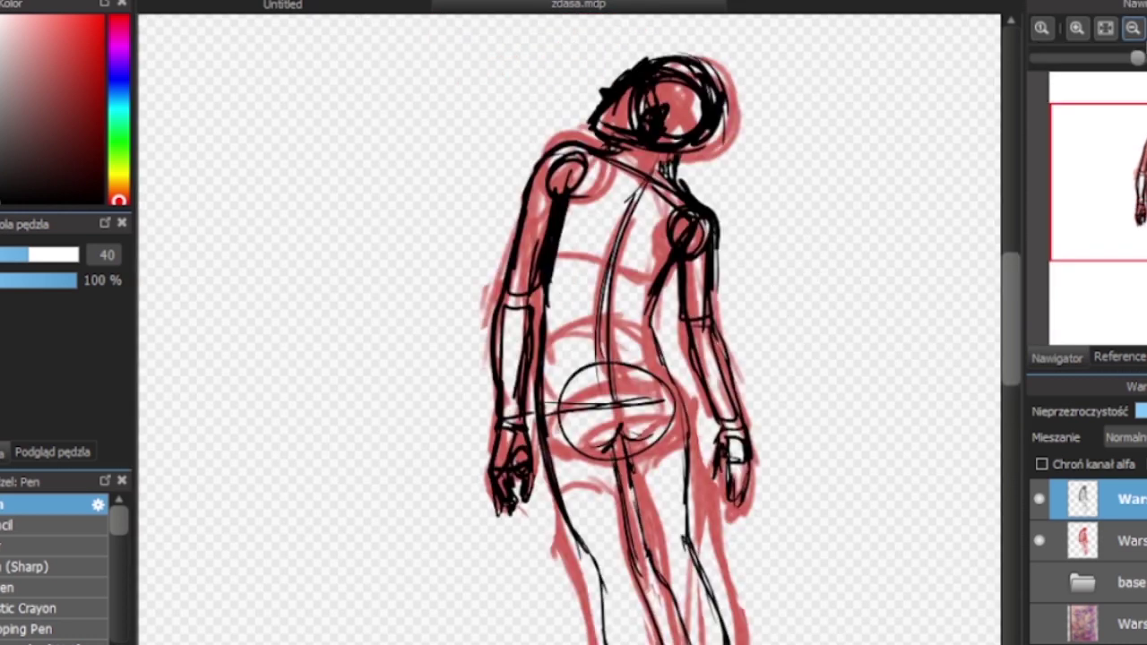
scroll(574, 323, "down", 3)
left_click_drag(651, 231, 669, 274)
left_click_drag(672, 265, 689, 274)
left_click(691, 269)
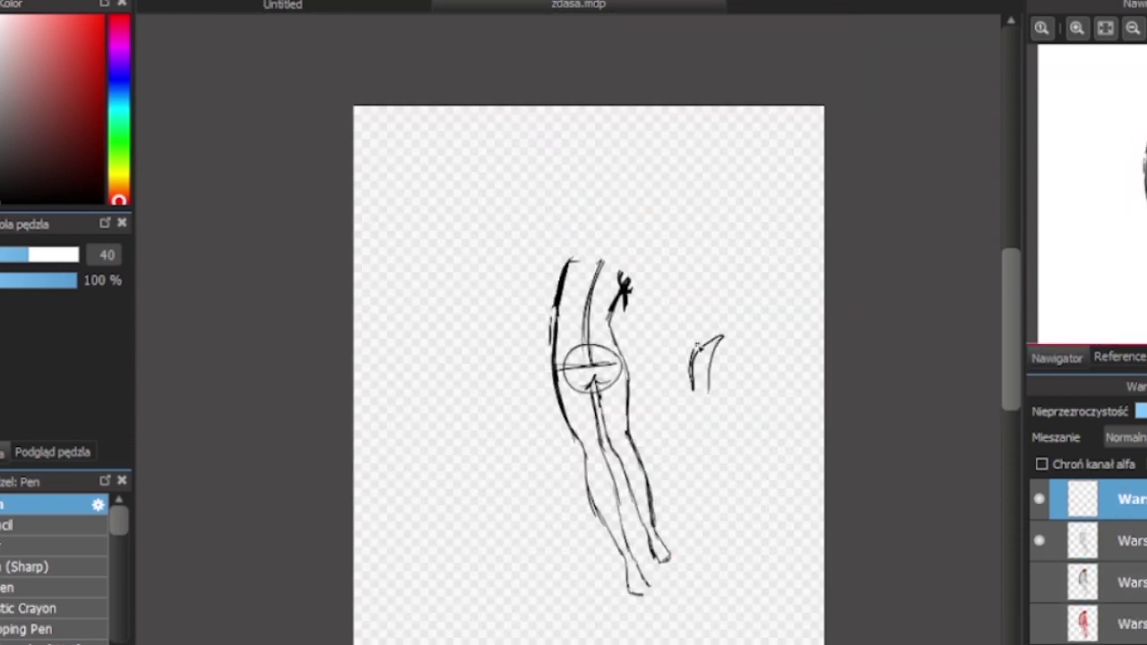
Step: Sketch a thumbs-up hand beside the figure and handwrite "this" above it
left_click_drag(719, 332, 714, 388)
left_click_drag(715, 332, 671, 452)
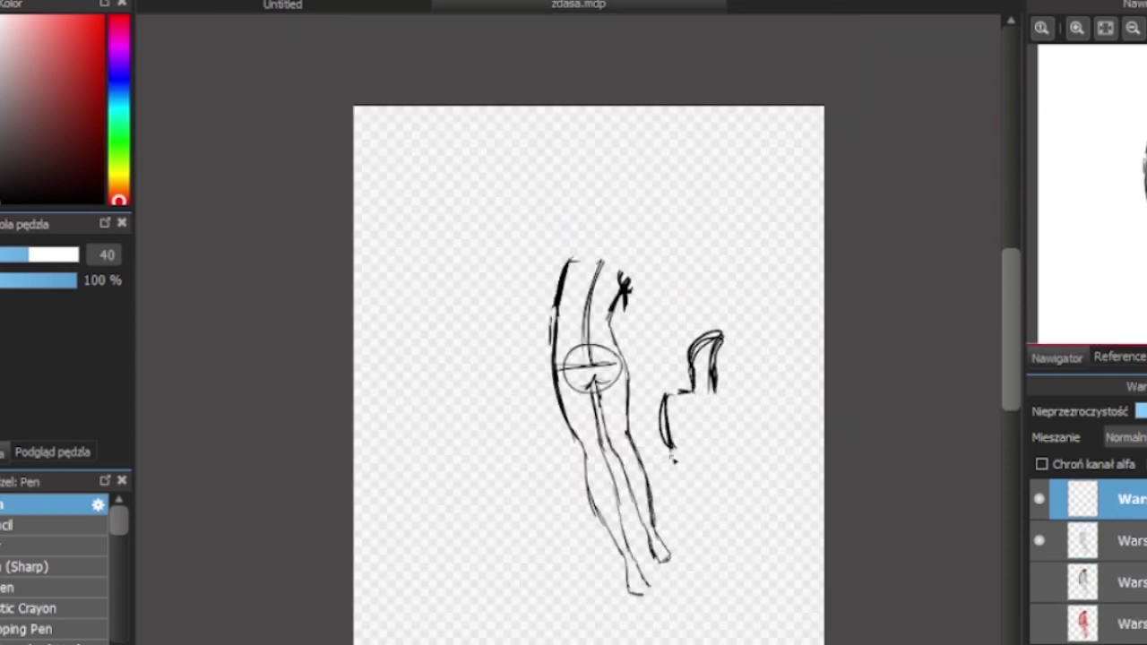
left_click_drag(722, 399, 744, 408)
left_click_drag(762, 420, 775, 525)
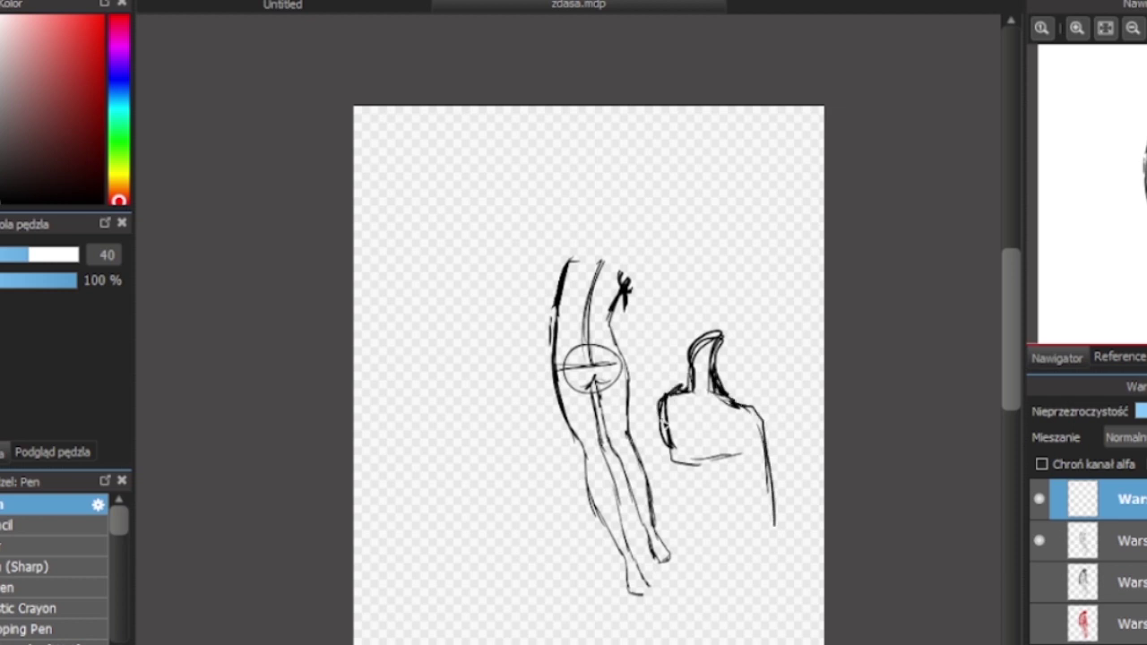
left_click_drag(683, 269, 674, 306)
left_click_drag(669, 290, 727, 291)
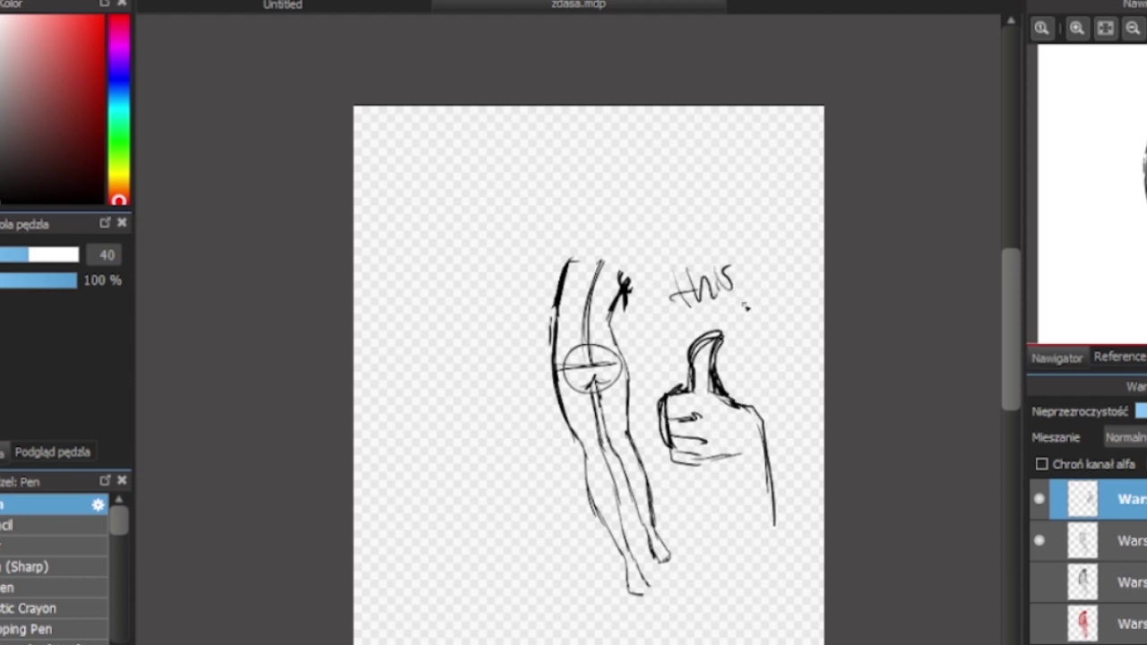
Step: Undo the thumbs-up sketch and the word above it
key("ctrl+z")
key("ctrl+z")
key("ctrl+z")
key("ctrl+z")
key("ctrl+z")
key("ctrl+z")
key("ctrl+z")
key("ctrl+z")
key("ctrl+z")
key("ctrl+z")
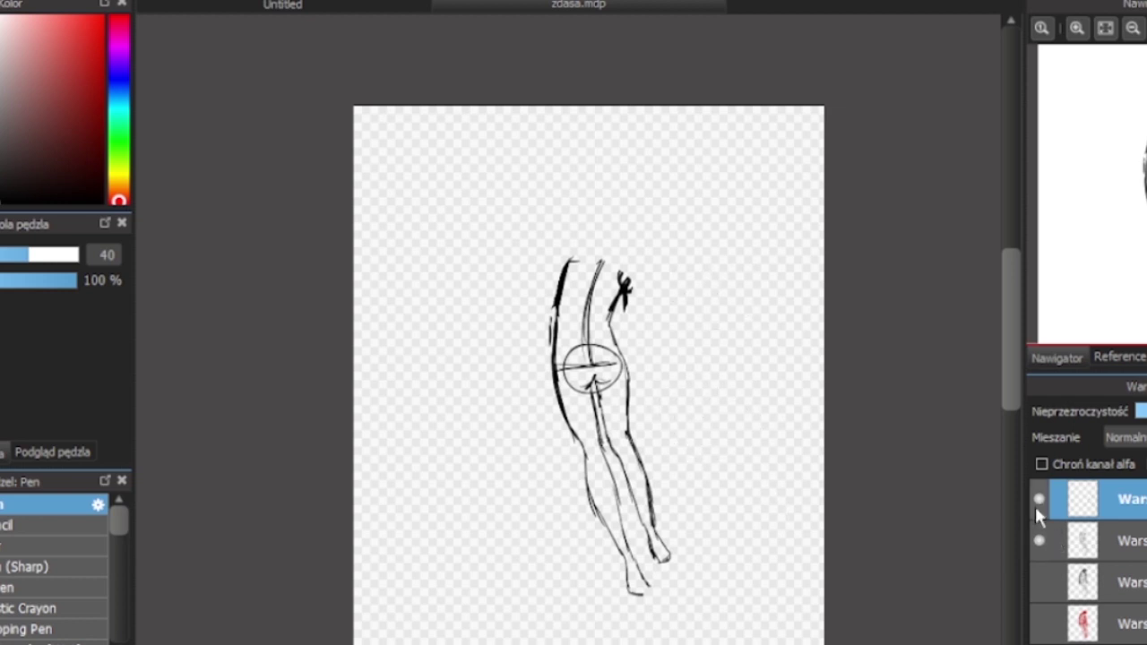
Step: Hide the armless figure layer and show the complete body sketch layer
left_click(1039, 541)
left_click(1039, 582)
left_click(1039, 500)
Step: Handwrite "this??" beside the body sketch, scribble a mark next to the head and add a small doodle below
left_click_drag(660, 279, 674, 313)
left_click_drag(692, 254, 713, 310)
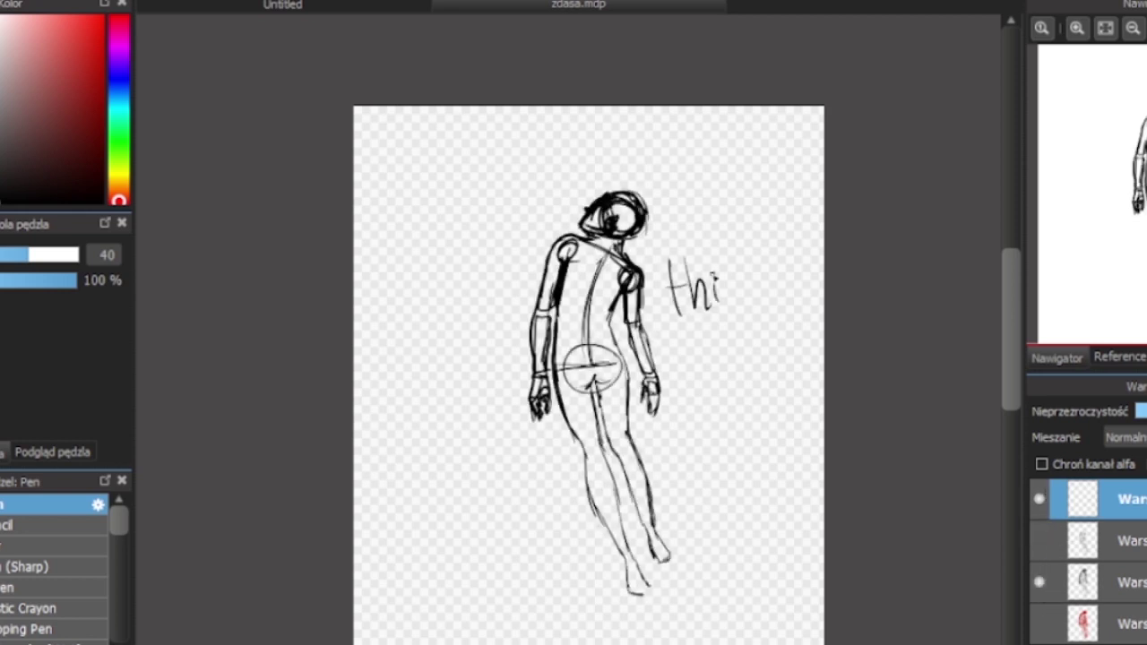
left_click_drag(721, 269, 740, 300)
left_click_drag(752, 234, 760, 289)
left_click_drag(655, 217, 681, 213)
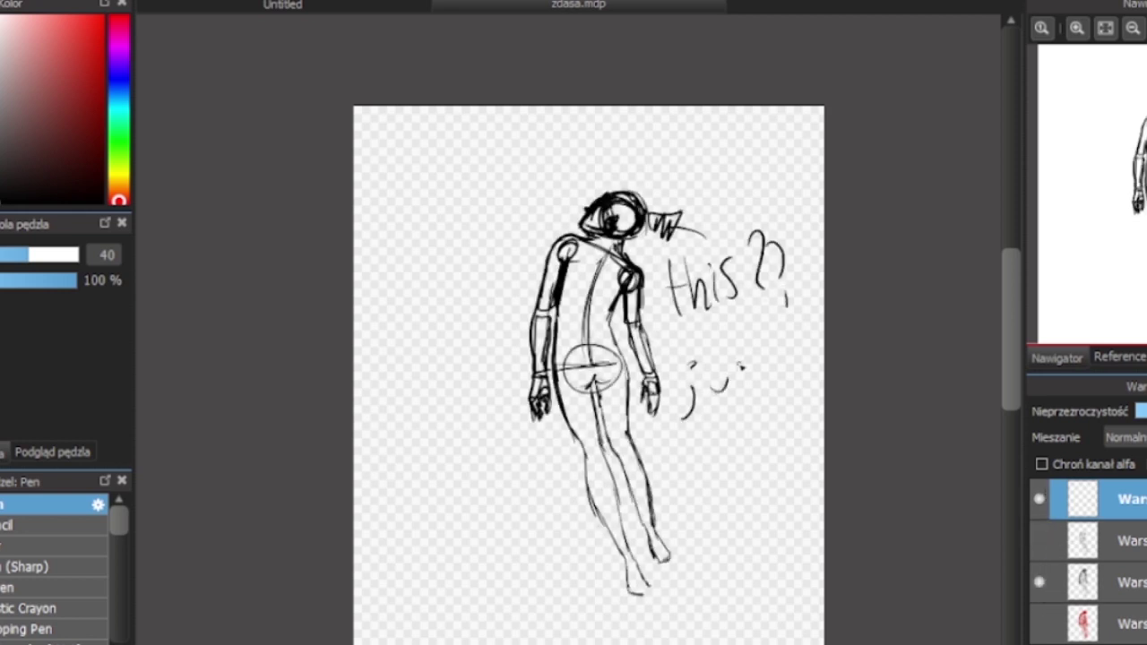
left_click_drag(718, 453, 758, 471)
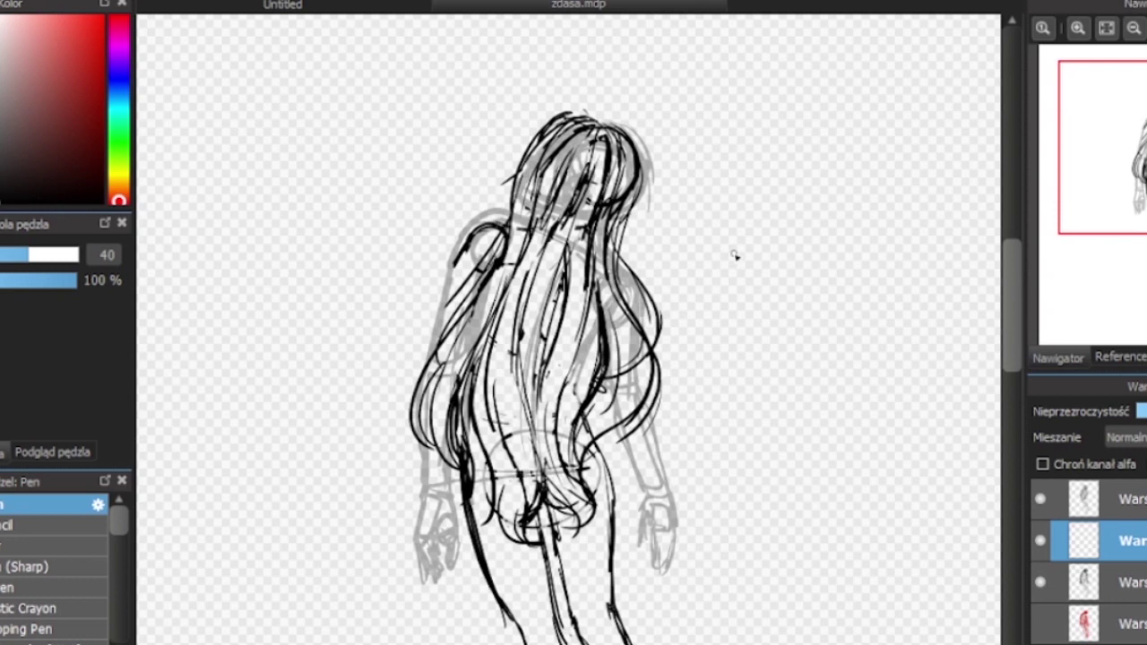
Step: Handwrite "okay maybe" beside the long-haired figure
left_click_drag(723, 235, 714, 273)
mouse_move(737, 224)
left_mouse_down()
mouse_move(744, 263)
mouse_move(769, 265)
left_mouse_up()
mouse_move(773, 235)
left_mouse_down()
mouse_move(790, 269)
mouse_move(775, 291)
left_mouse_up()
mouse_move(815, 224)
left_mouse_down()
mouse_move(824, 251)
mouse_move(852, 251)
left_mouse_up()
left_click_drag(856, 228, 857, 280)
left_click_drag(887, 220, 896, 244)
left_click_drag(907, 235, 921, 231)
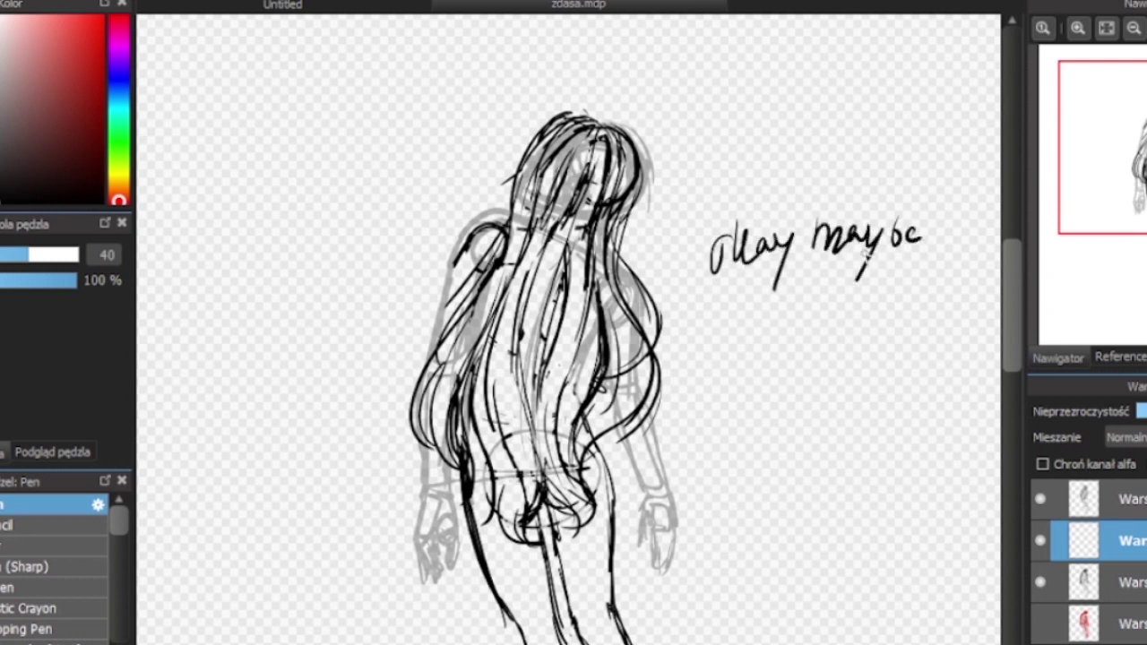
Step: Continue the handwritten note with two more lines below "okay maybe"
left_click_drag(812, 309, 805, 334)
mouse_move(828, 314)
left_mouse_down()
mouse_move(862, 337)
mouse_move(881, 330)
left_mouse_up()
mouse_move(798, 368)
left_mouse_down()
mouse_move(801, 408)
mouse_move(812, 380)
left_mouse_up()
left_click_drag(805, 376, 827, 408)
left_click_drag(834, 380, 860, 439)
mouse_move(887, 419)
left_mouse_down()
mouse_move(907, 434)
mouse_move(932, 391)
left_mouse_up()
left_click(938, 428)
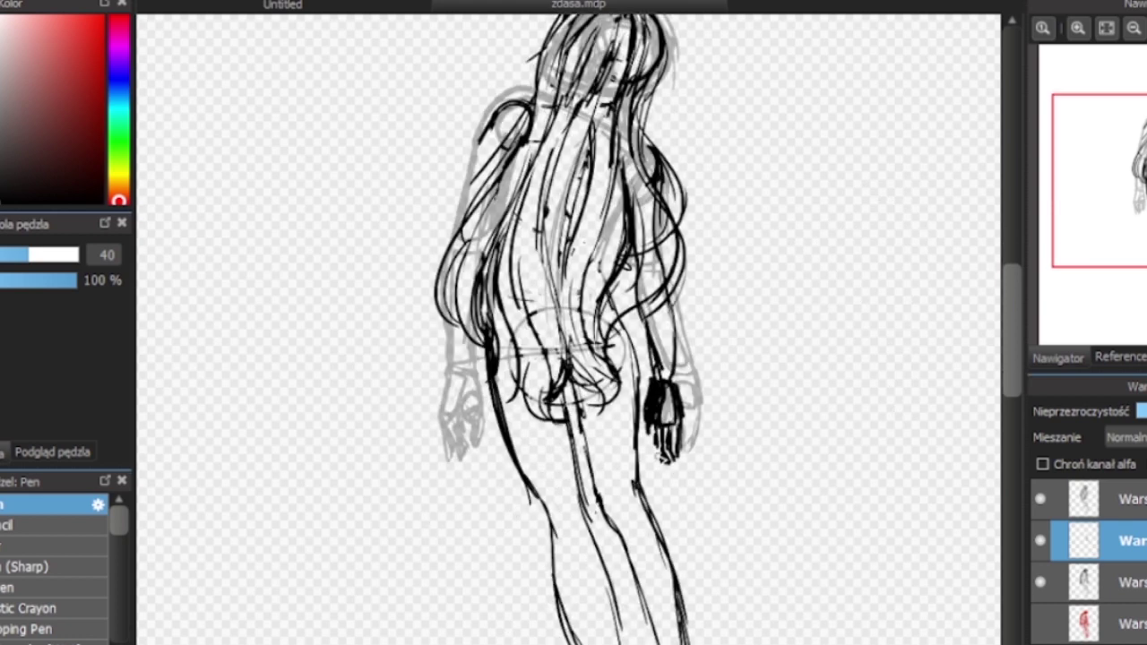
Step: Handwrite "mmm skeleton" beside the black skeletal hand at the figure's hip
left_click_drag(705, 401, 817, 445)
mouse_move(767, 468)
left_mouse_down()
mouse_move(736, 484)
mouse_move(778, 489)
left_mouse_up()
left_click_drag(782, 462, 831, 496)
left_click_drag(839, 488, 887, 498)
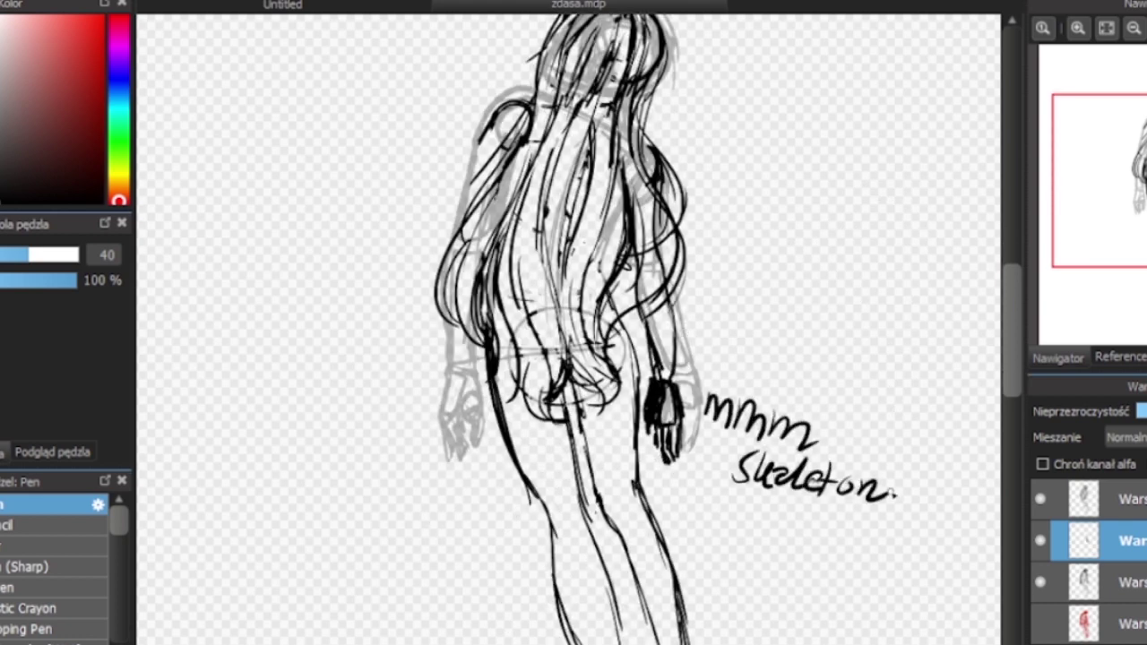
Step: Handwrite one more word directly below "skeleton" beside the figure's hand
left_click_drag(780, 502, 788, 532)
left_click_drag(789, 518, 852, 538)
left_click_drag(856, 520, 892, 542)
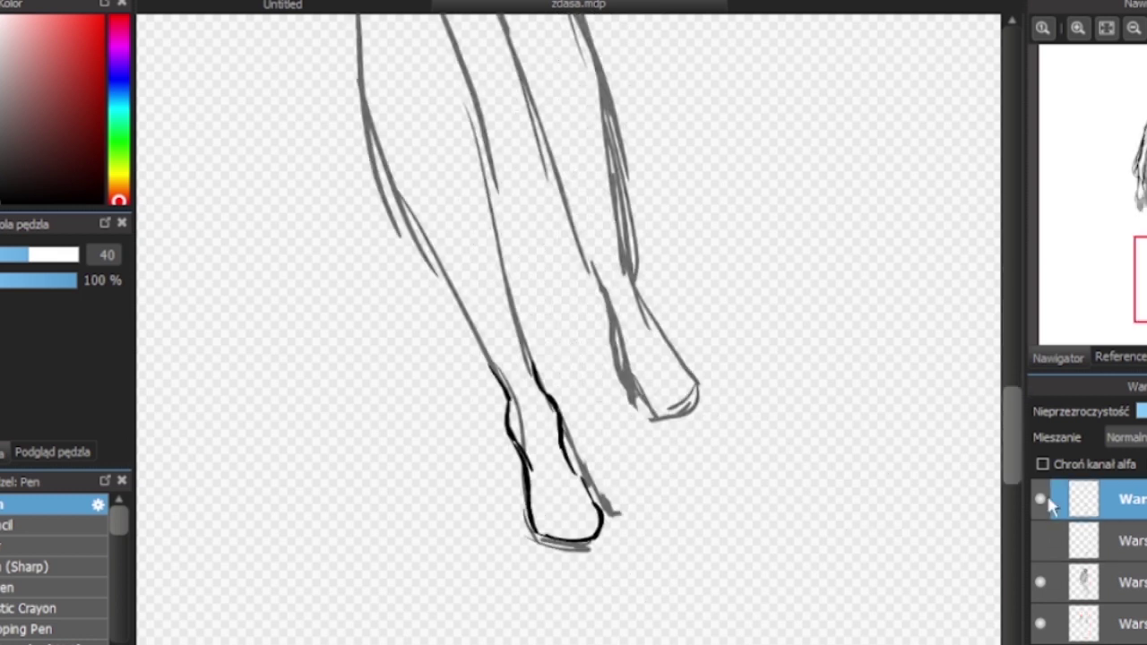
Step: Add a new layer and handwrite "3 yrs of" in black beside the figure's feet
key("ctrl+shift+n")
left_click_drag(674, 461, 661, 499)
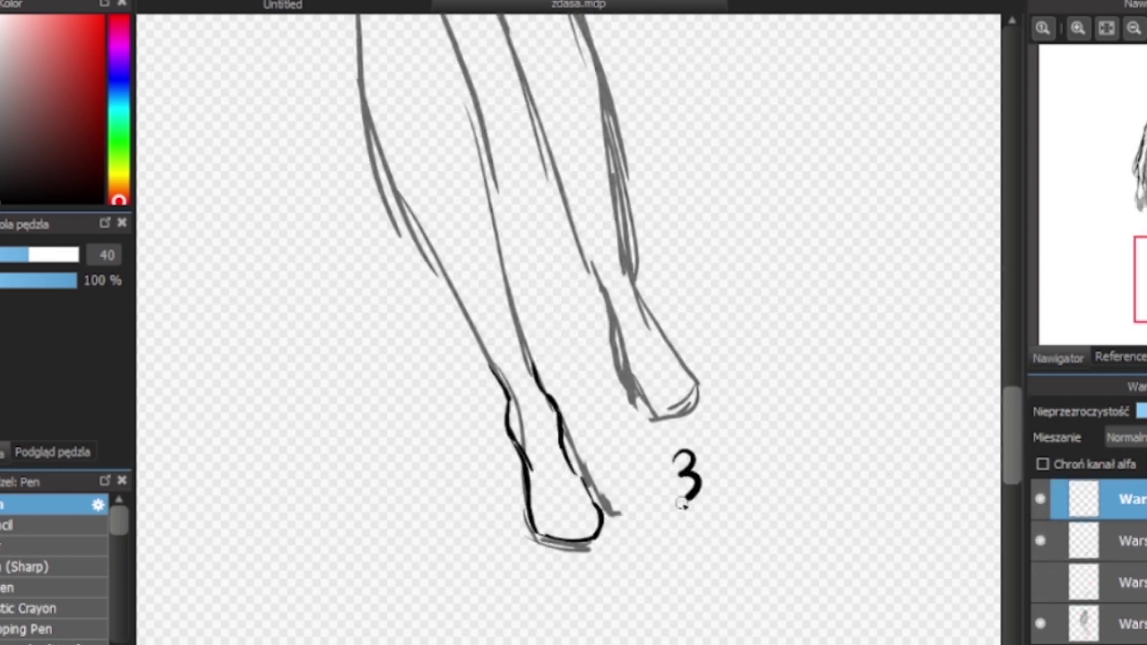
left_click_drag(728, 473, 737, 491)
mouse_move(749, 469)
left_mouse_down()
mouse_move(718, 531)
mouse_move(777, 480)
left_mouse_up()
left_click_drag(800, 479, 776, 506)
left_click_drag(841, 488, 829, 509)
left_click_drag(883, 484, 861, 540)
Step: Continue the note below "3 yrs of" with the handwritten words "art school folks"
mouse_move(678, 554)
left_mouse_down()
mouse_move(701, 595)
mouse_move(722, 578)
left_mouse_up()
left_click_drag(733, 561, 739, 601)
left_click_drag(808, 579, 791, 609)
left_click_drag(817, 574, 913, 621)
left_click_drag(710, 608, 697, 644)
left_click_drag(704, 638, 738, 639)
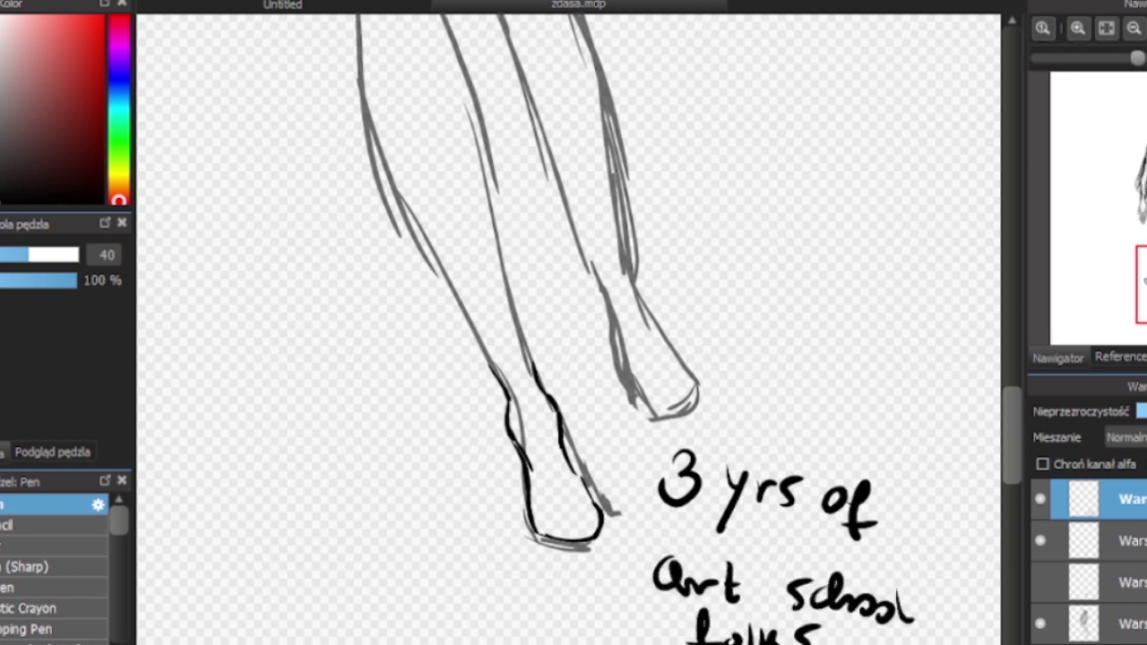
mouse_move(852, 641)
left_mouse_down()
mouse_move(724, 435)
mouse_move(733, 454)
left_mouse_up()
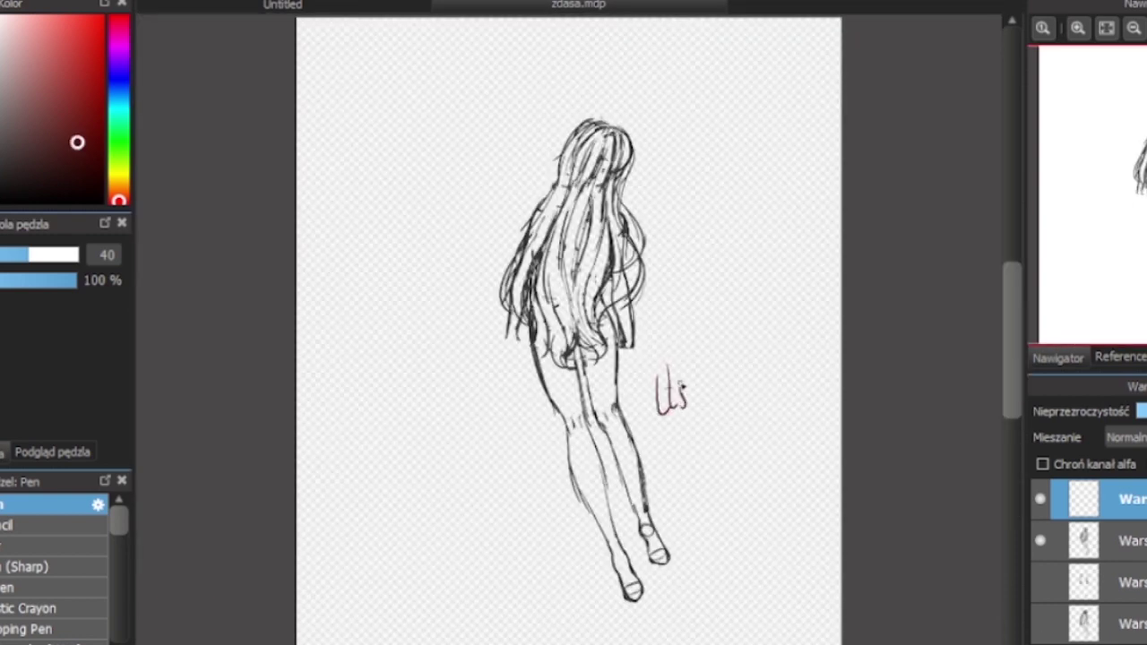
Step: Handwrite a short dark red comment beside the figure's thighs
mouse_move(684, 385)
left_mouse_down()
mouse_move(719, 392)
mouse_move(771, 378)
left_mouse_up()
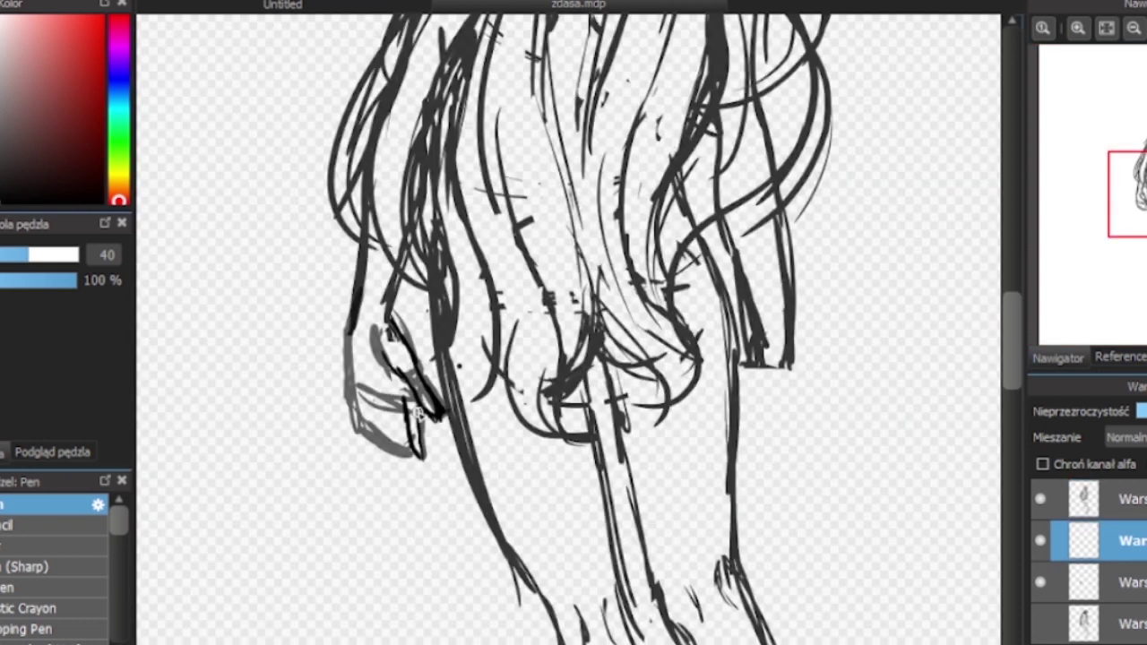
Step: Draw the black finger lines over the grey hand sketch on the figure's left arm, redoing strokes that miss
left_click_drag(408, 394, 422, 445)
mouse_move(395, 408)
left_mouse_down()
mouse_move(401, 466)
mouse_move(391, 453)
left_mouse_up()
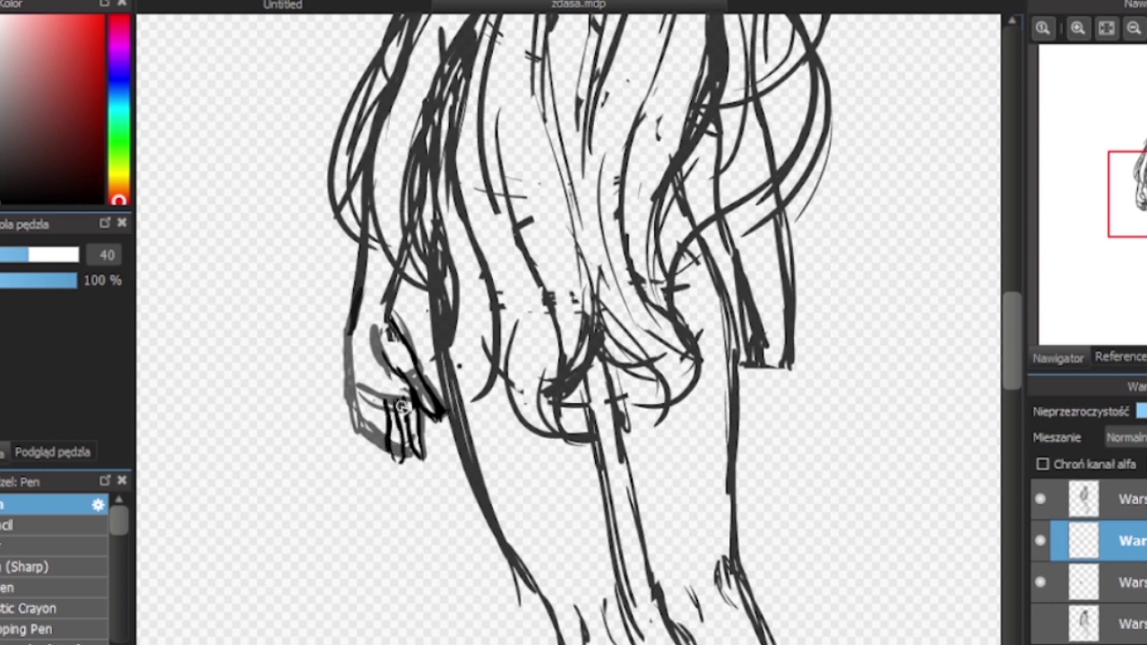
key("ctrl+z")
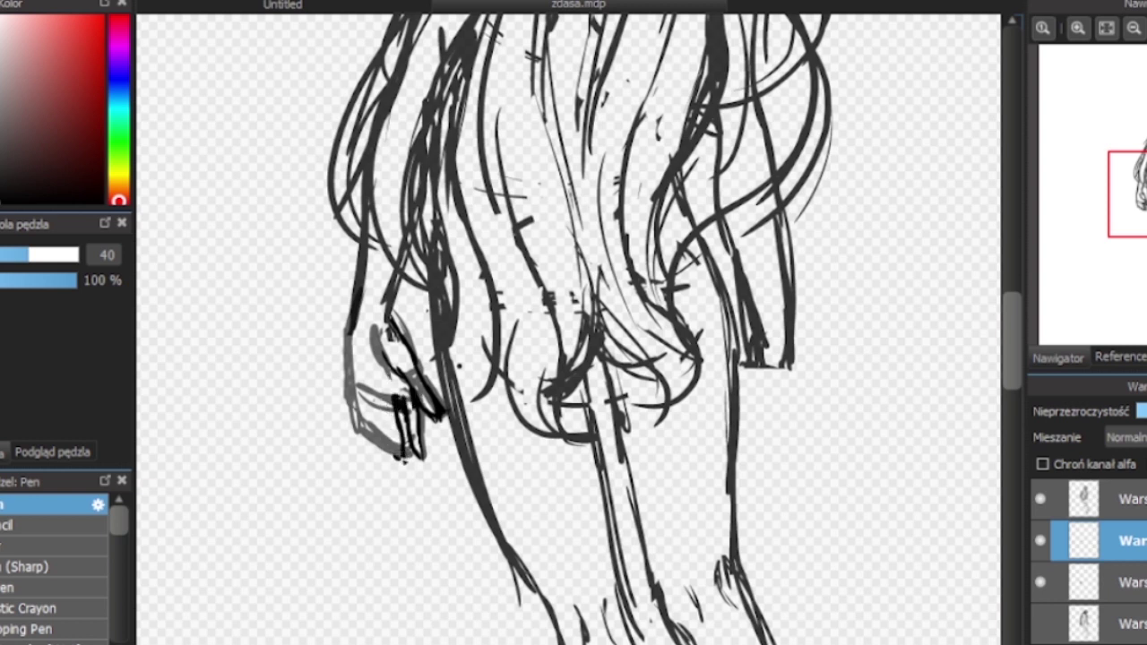
left_click_drag(392, 410, 387, 452)
key("ctrl+z")
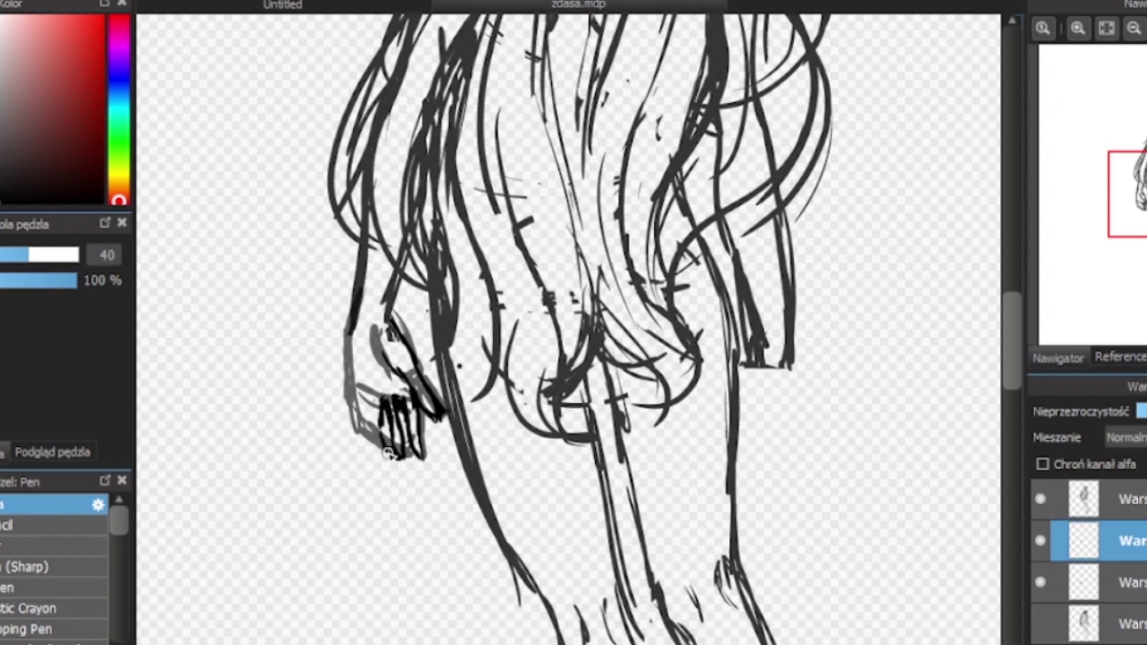
left_click_drag(383, 398, 373, 448)
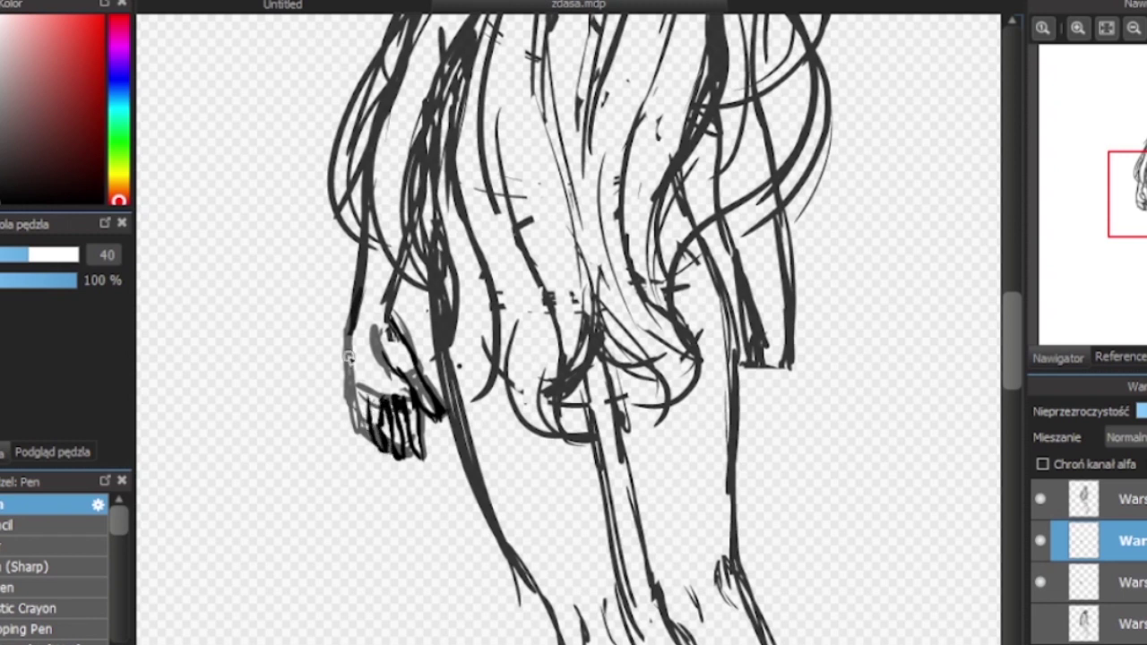
Step: Draw the outer edge of the left hand from the wrist down to the little finger, redoing the first stroke
left_click_drag(357, 289, 355, 443)
key("ctrl+z")
left_click_drag(351, 320, 357, 437)
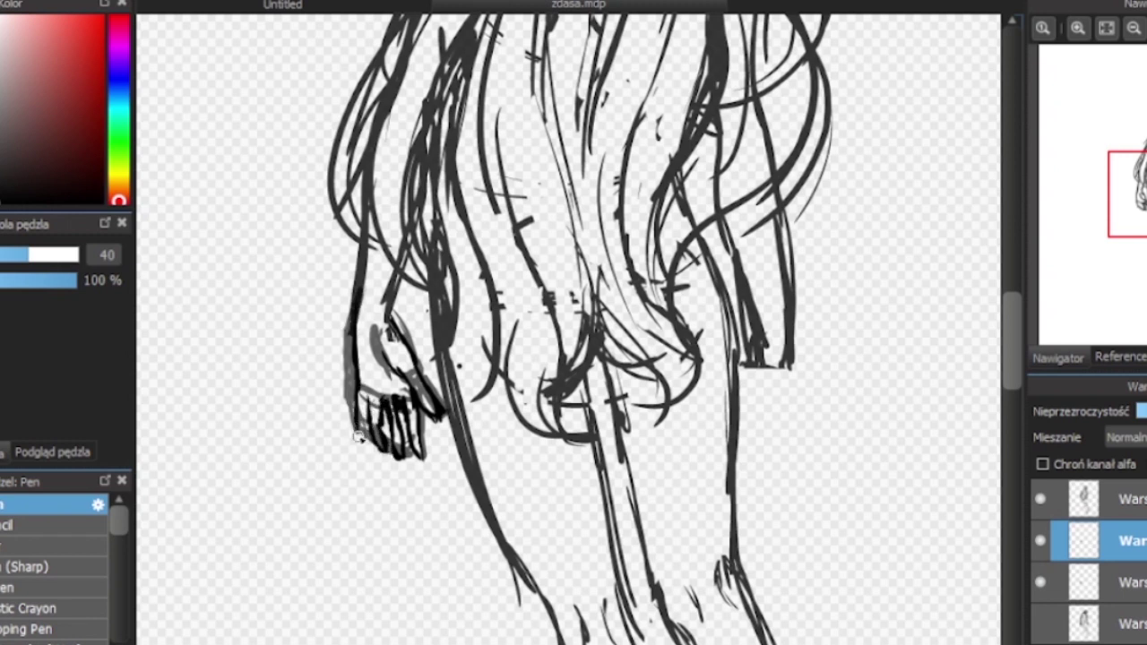
Step: Add a long stroke down from the left hand's knuckles and several short strokes beneath its fingers
mouse_move(365, 394)
left_mouse_down()
mouse_move(360, 448)
mouse_move(392, 516)
left_mouse_up()
left_click_drag(387, 484, 358, 529)
mouse_move(394, 489)
left_mouse_down()
mouse_move(399, 538)
mouse_move(421, 534)
left_mouse_up()
left_click_drag(435, 479, 439, 533)
left_click_drag(439, 470, 453, 529)
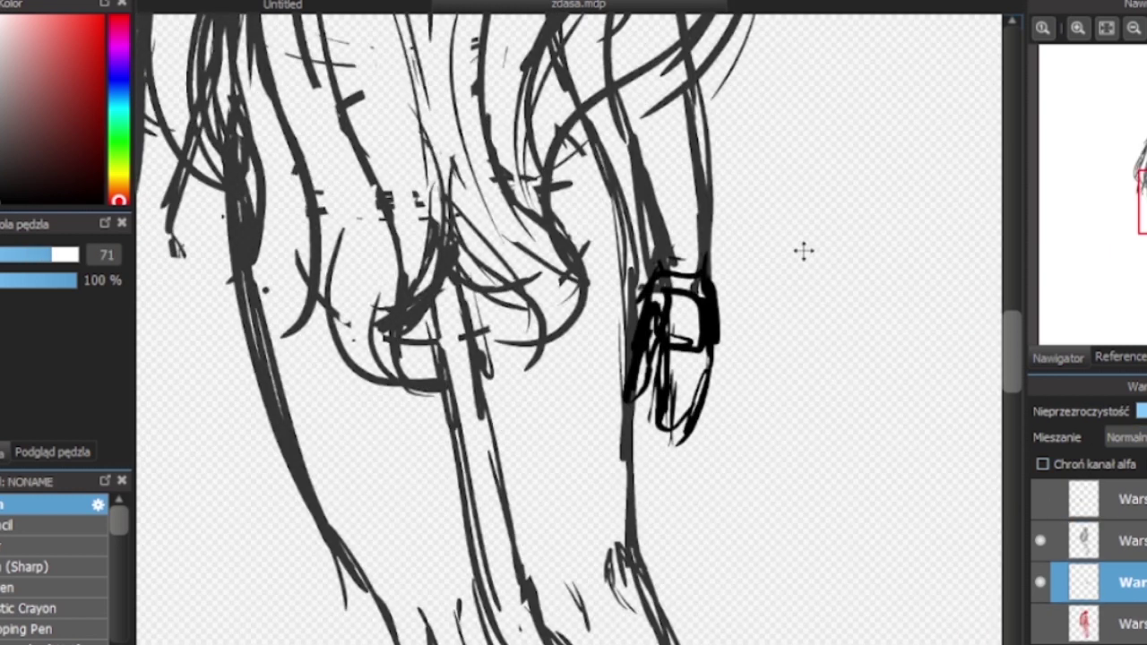
Step: Handwrite "im gonna snap" in black beside the figure's right hand, using the Pen at size 40
key("b")
mouse_move(760, 215)
left_mouse_down()
mouse_move(768, 267)
mouse_move(825, 229)
mouse_move(863, 239)
left_mouse_up()
left_click(761, 191)
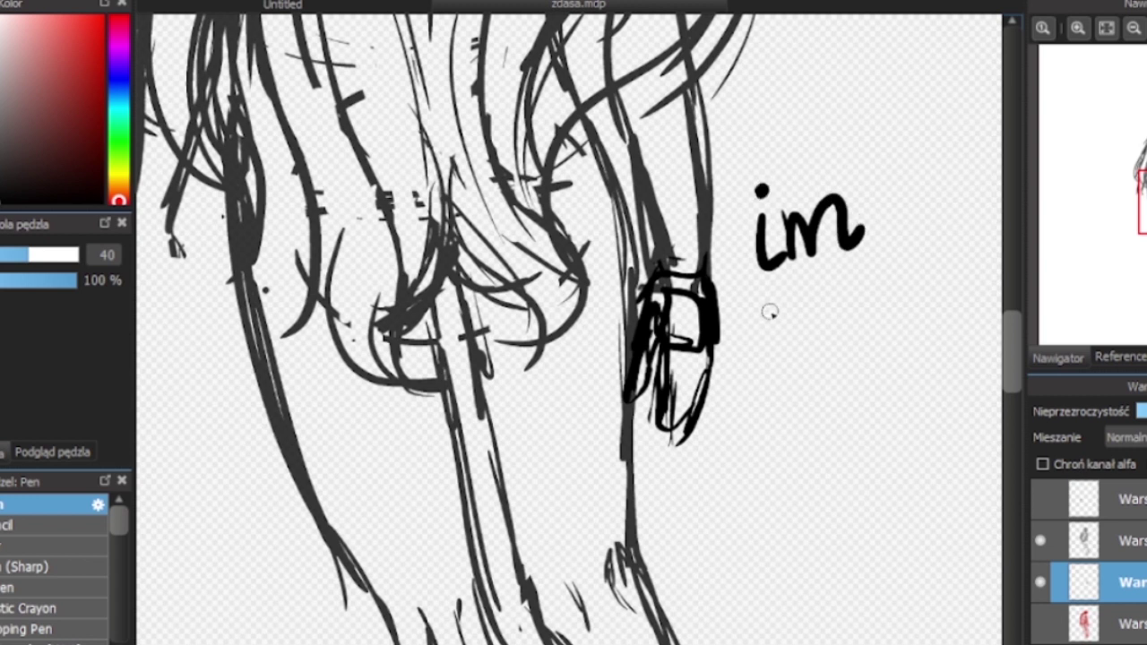
left_click_drag(778, 310, 753, 381)
left_click_drag(818, 314, 812, 325)
left_click_drag(826, 325, 943, 296)
mouse_move(851, 372)
left_mouse_down()
mouse_move(834, 411)
mouse_move(901, 396)
left_mouse_up()
mouse_move(919, 368)
left_mouse_down()
mouse_move(908, 395)
mouse_move(937, 395)
left_mouse_up()
left_click_drag(942, 354, 961, 358)
left_click_drag(865, 448, 859, 488)
mouse_move(888, 440)
left_mouse_down()
mouse_move(876, 496)
mouse_move(897, 498)
left_mouse_up()
left_click_drag(934, 428, 919, 502)
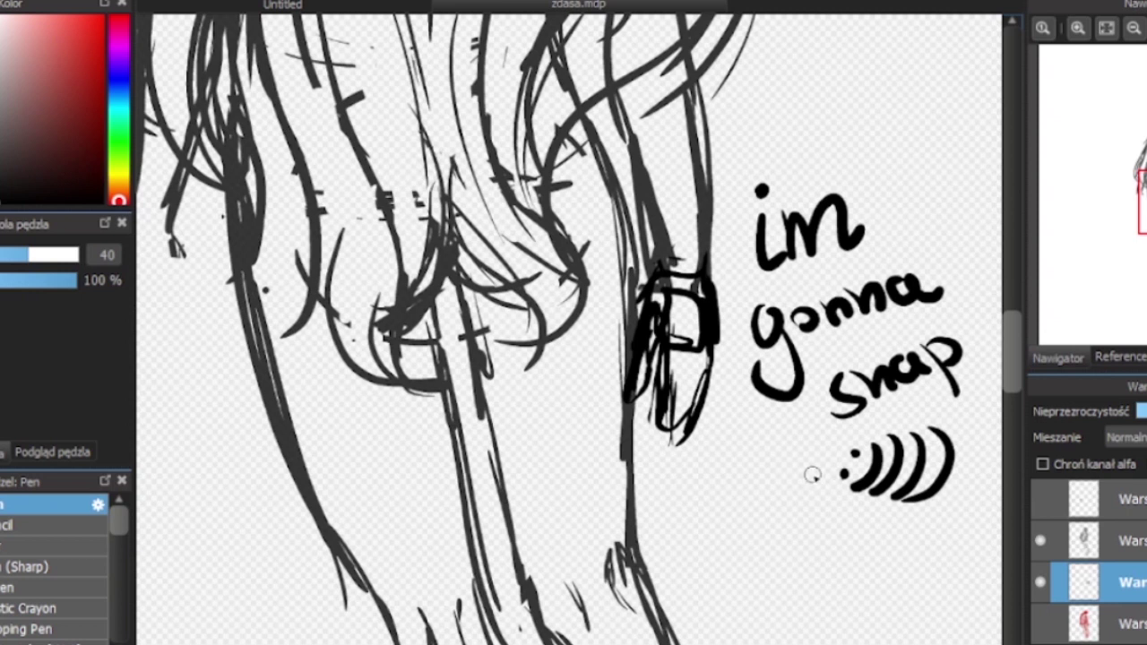
key("ctrl+z")
key("ctrl+z")
key("ctrl+z")
key("ctrl+z")
key("ctrl+z")
key("ctrl+z")
Step: Doodle a crying face below "im gonna snap" with wide eyes, streaming tears, raised eyebrows and a smiling mouth
left_click_drag(795, 486, 753, 513)
mouse_move(753, 513)
left_mouse_down()
mouse_move(753, 587)
mouse_move(782, 590)
mouse_move(860, 551)
left_mouse_up()
mouse_move(859, 502)
left_mouse_down()
mouse_move(860, 587)
mouse_move(886, 574)
left_mouse_up()
left_click_drag(834, 484, 863, 496)
left_click_drag(764, 486, 763, 506)
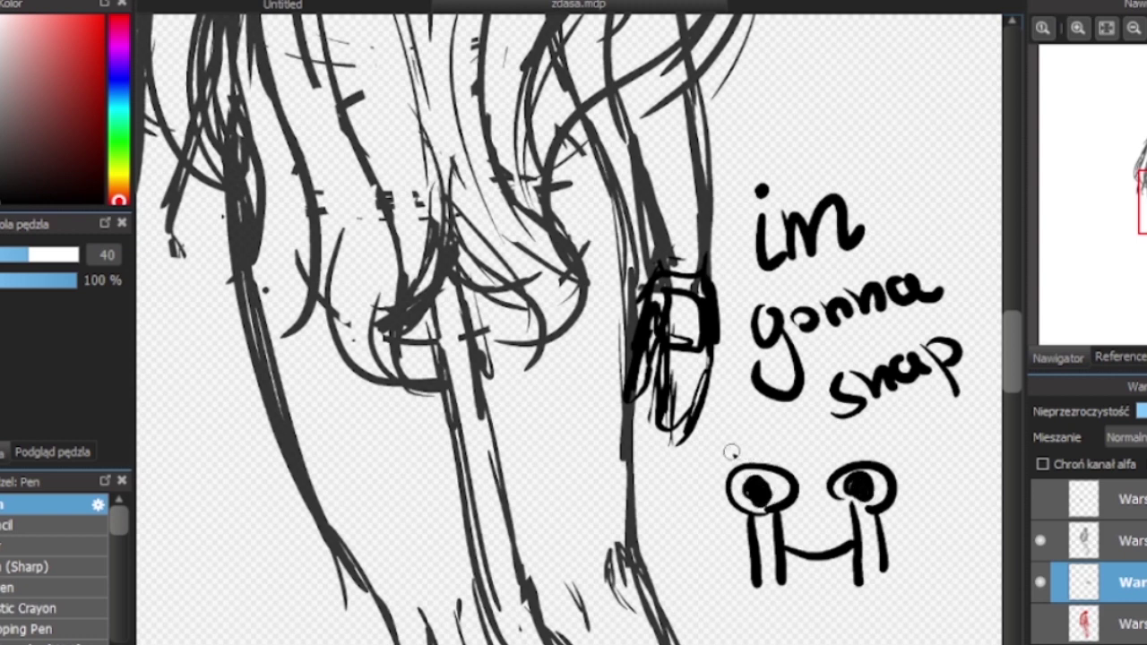
left_click_drag(733, 445, 774, 440)
left_click_drag(836, 437, 874, 449)
left_click_drag(785, 548, 848, 543)
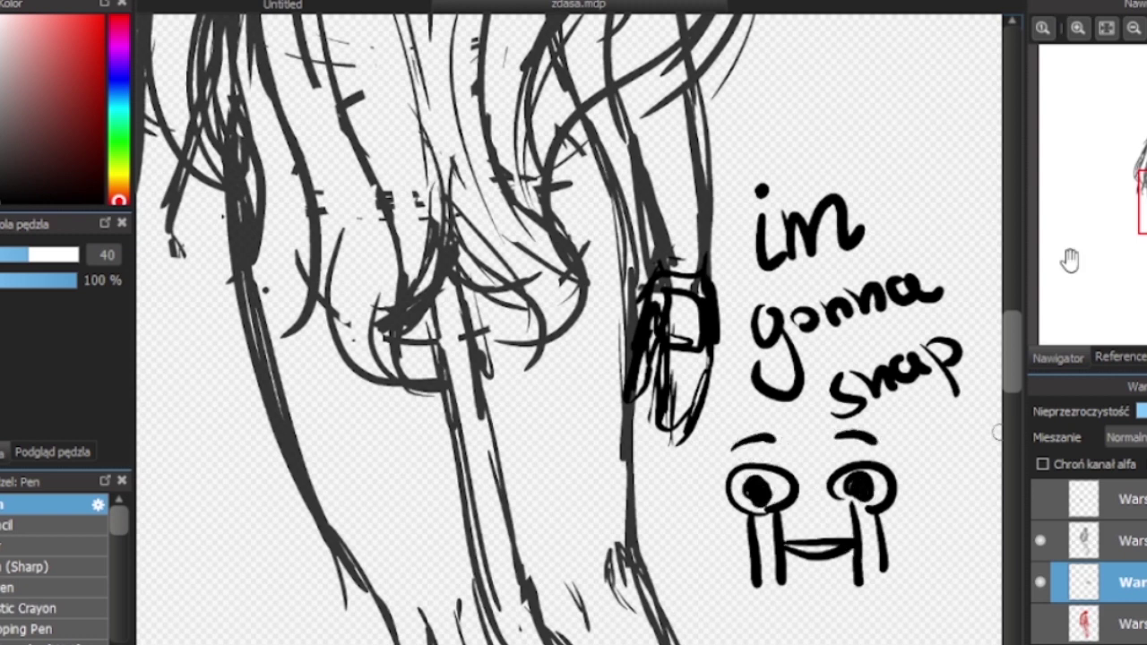
Step: Handwrite "pain" in large dark red letters across the figure's legs and draw a tilted smiley face below it
left_click_drag(1070, 257, 1073, 256)
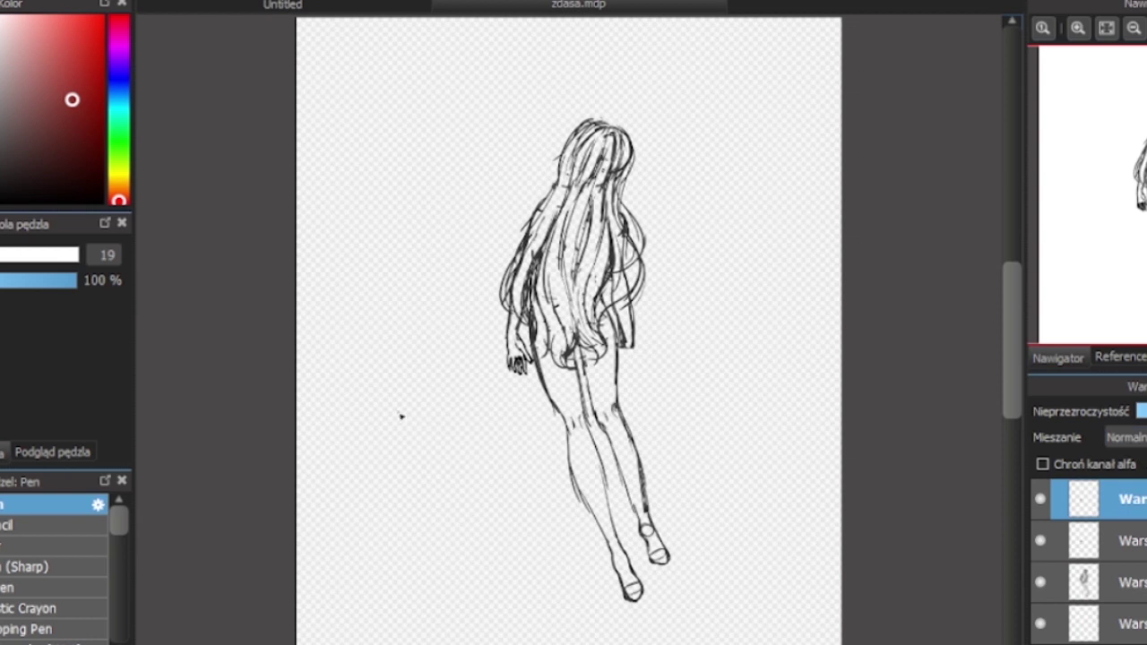
left_click_drag(467, 411, 562, 463)
left_click_drag(388, 430, 375, 462)
mouse_move(393, 516)
left_mouse_down()
mouse_move(391, 399)
mouse_move(432, 446)
left_mouse_up()
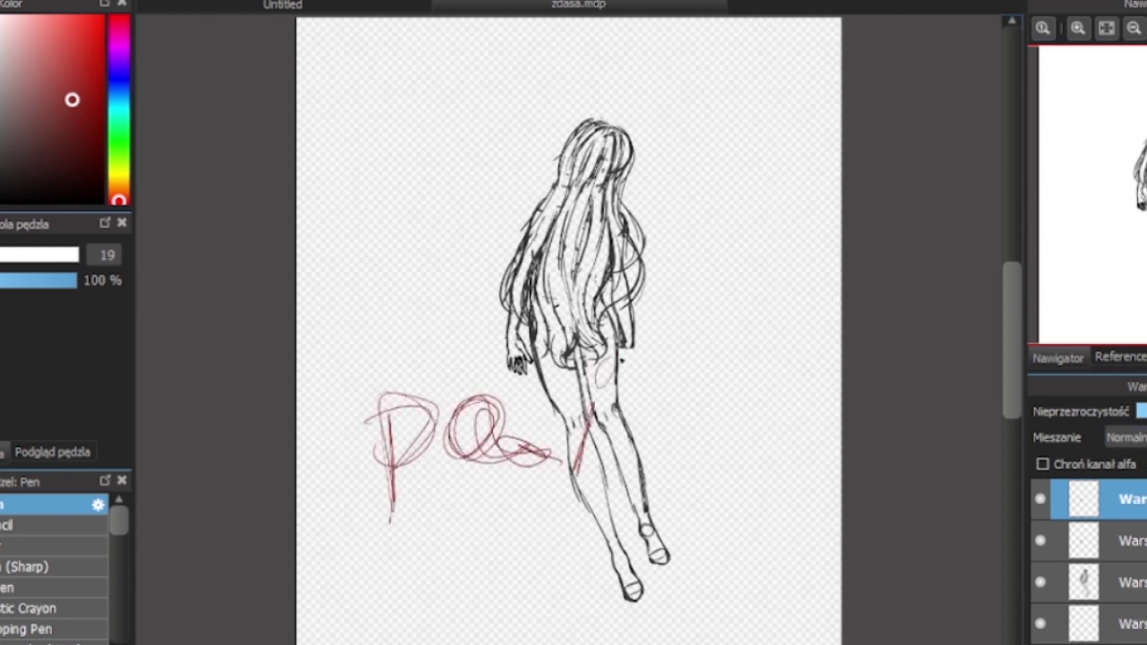
mouse_move(618, 361)
left_mouse_down()
mouse_move(623, 462)
mouse_move(688, 430)
mouse_move(676, 468)
left_mouse_up()
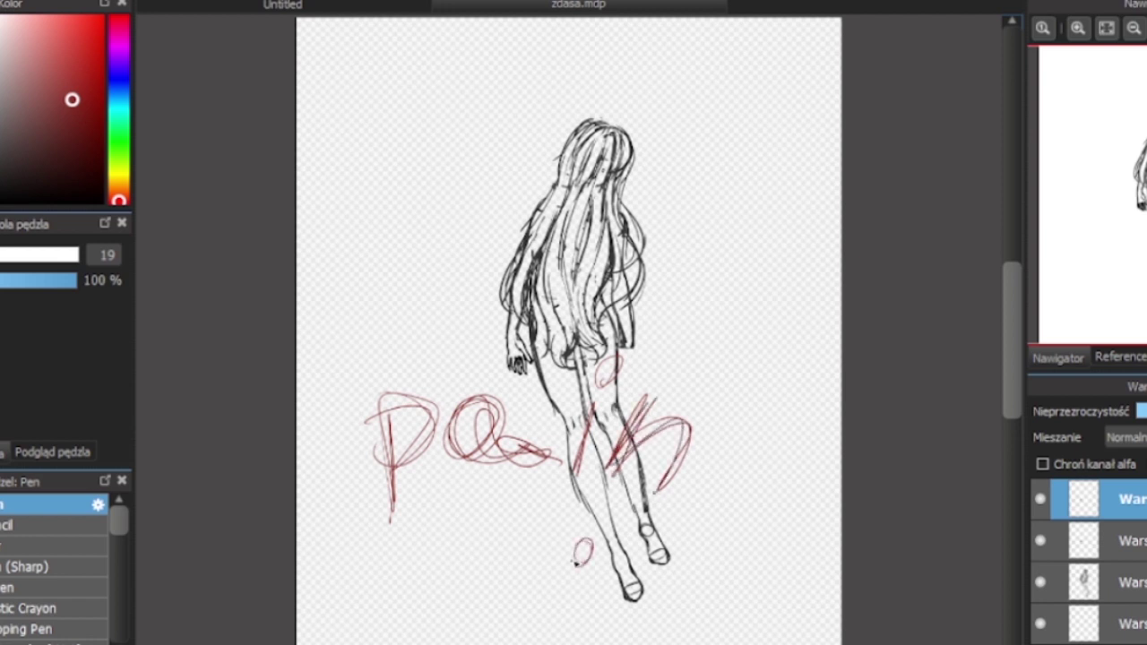
left_click_drag(589, 593, 674, 515)
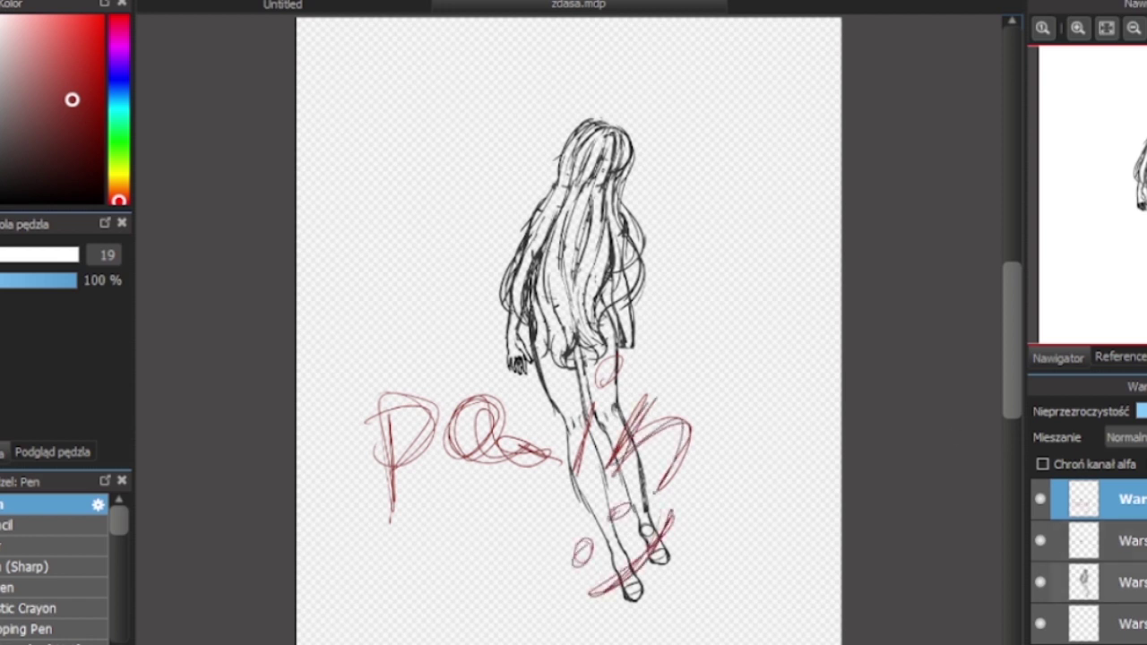